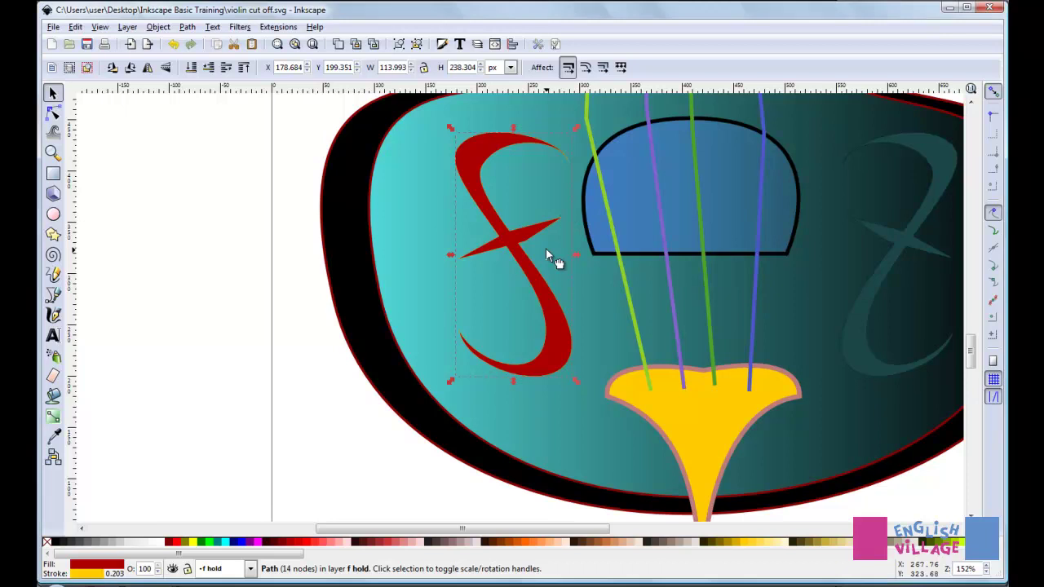
Examine the yellow outline up close at the tip of the red f-shaped hole's crossbar.
ctrl+scroll(539, 227, up, 10)
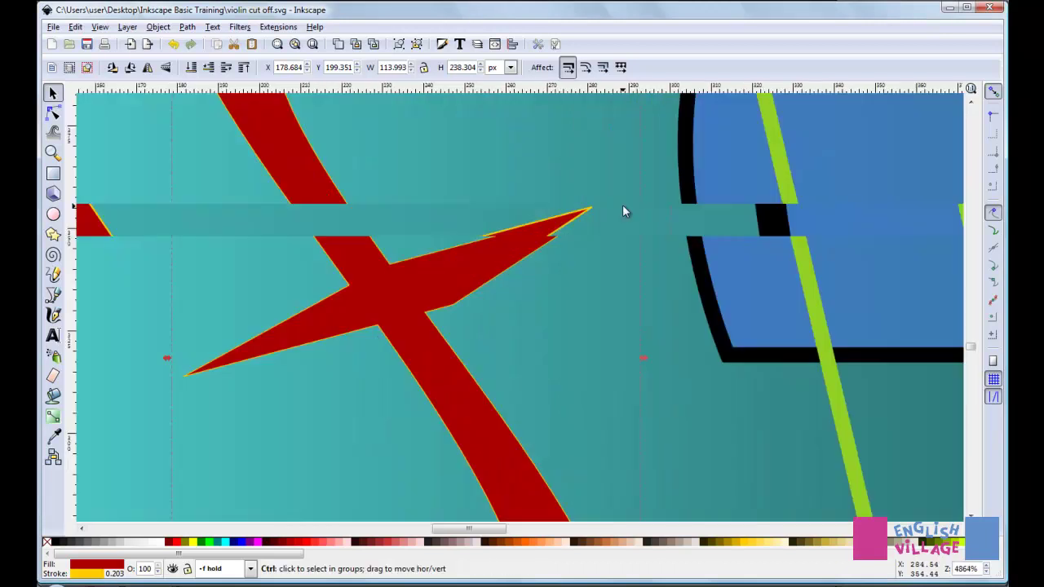
ctrl+scroll(622, 212, up, 4)
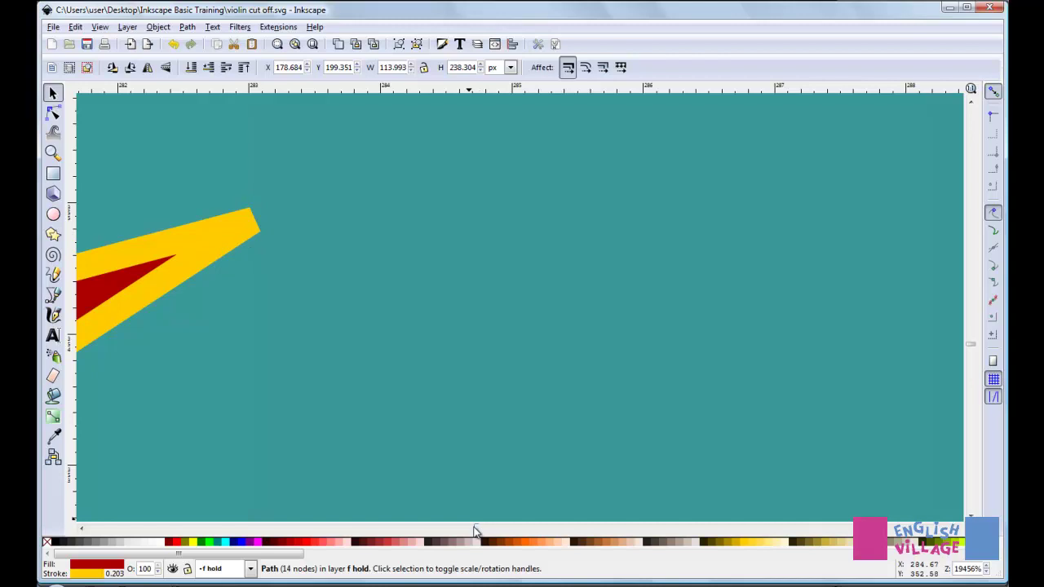
drag(474, 529, 466, 530)
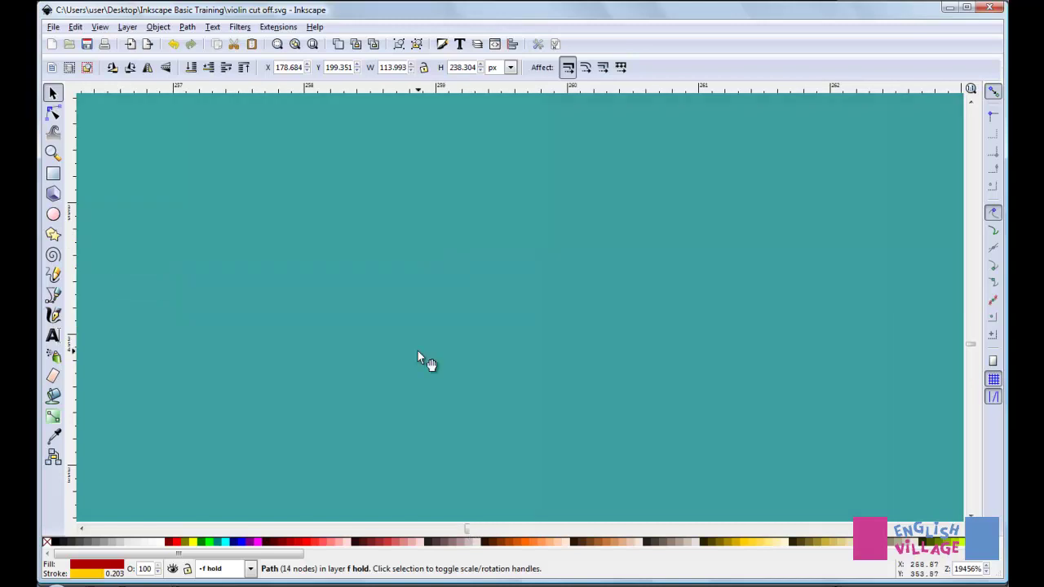
scroll(418, 355, down, 4)
scroll(417, 358, down, 6)
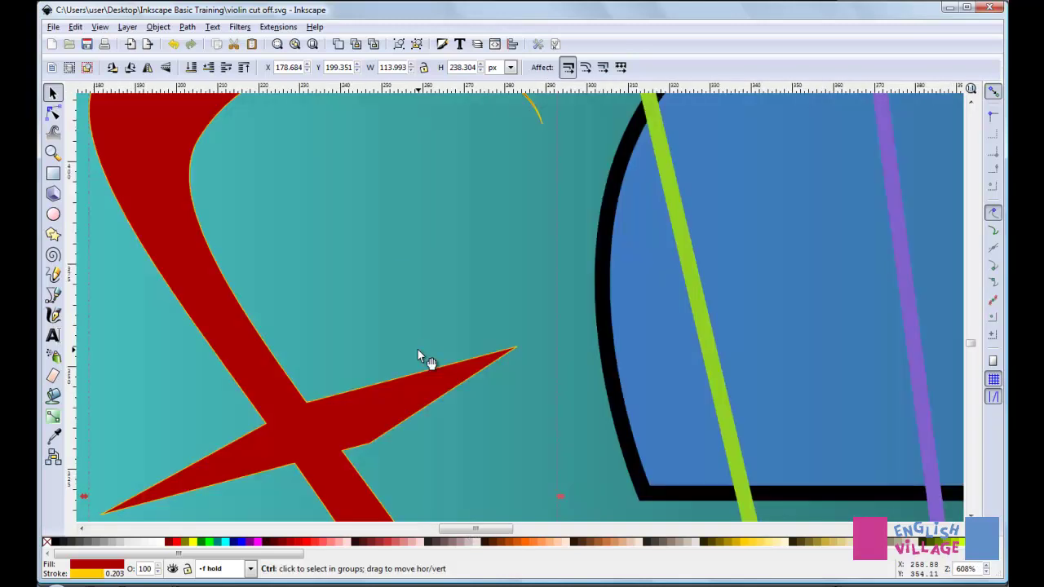
scroll(416, 356, down, 2)
scroll(417, 357, down, 2)
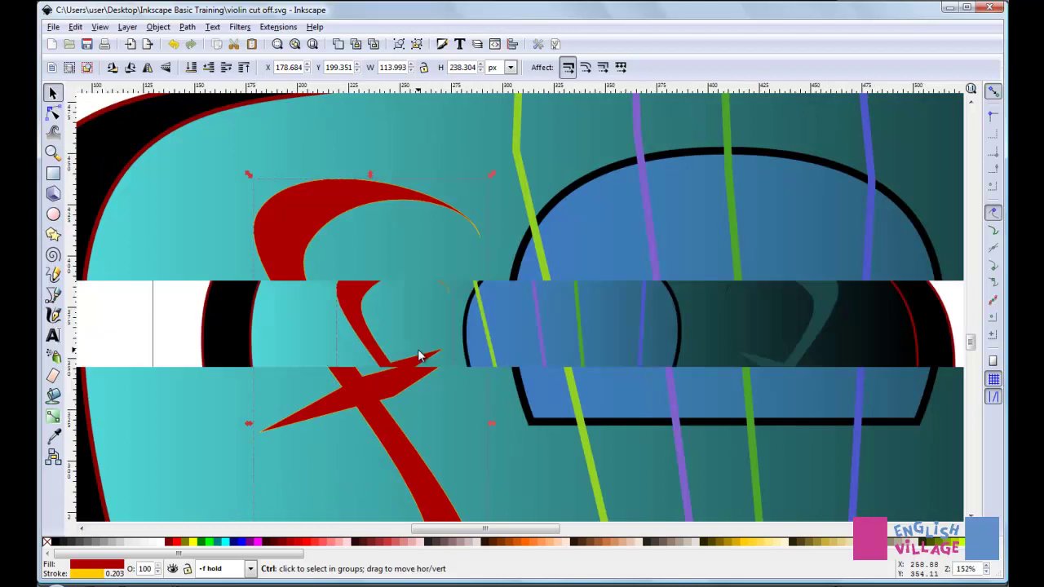
scroll(443, 346, down, 3)
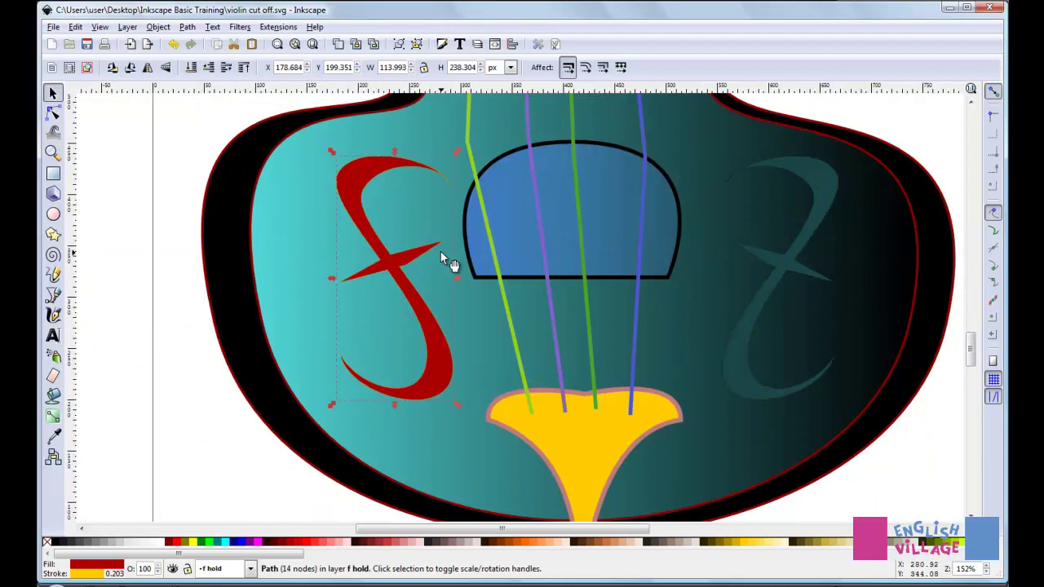
Set the stroke width of the red f-shaped hole to 3 px.
click(88, 569)
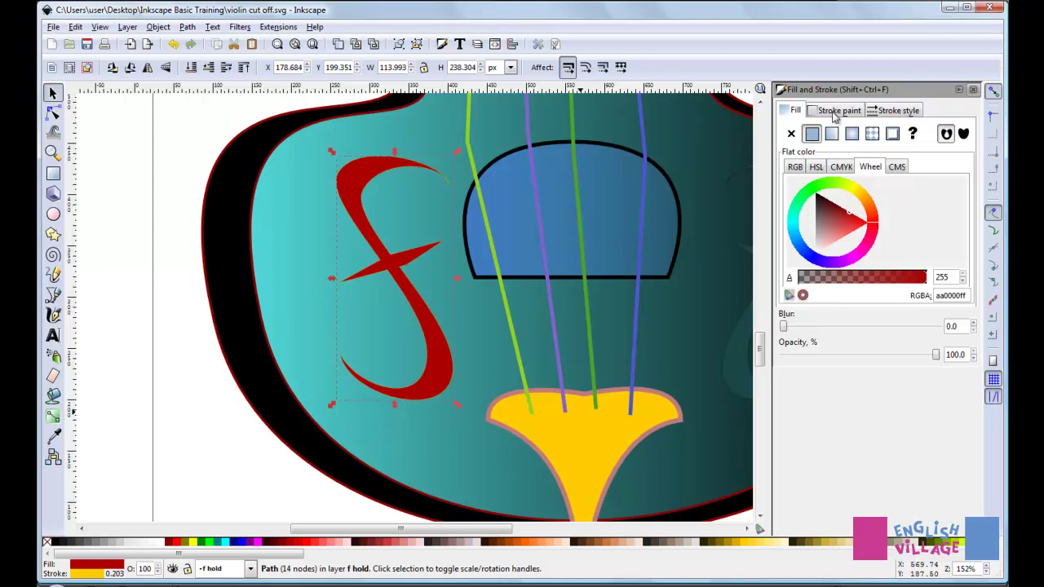
click(897, 111)
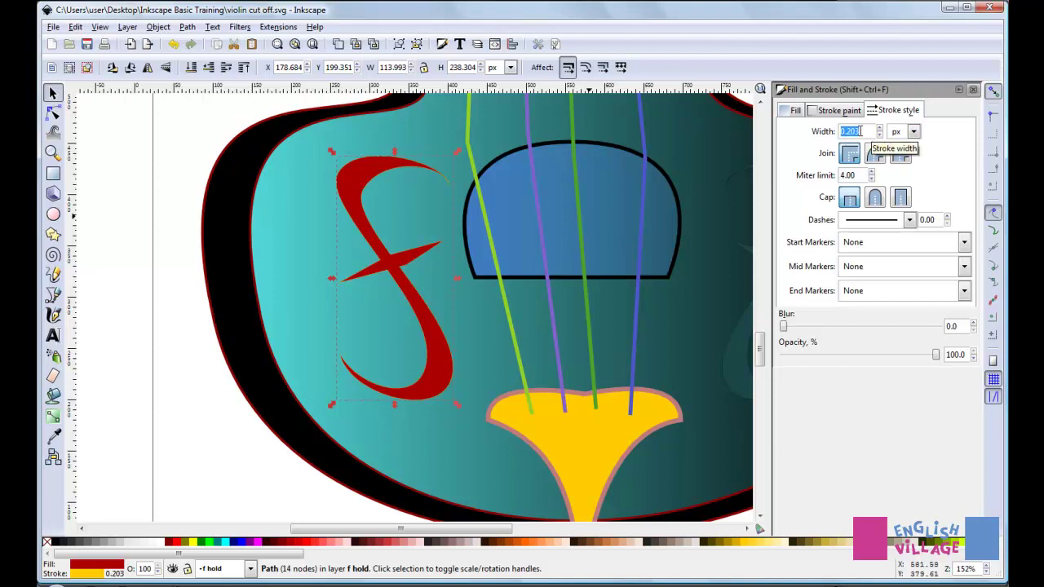
text(3)
key(Return)
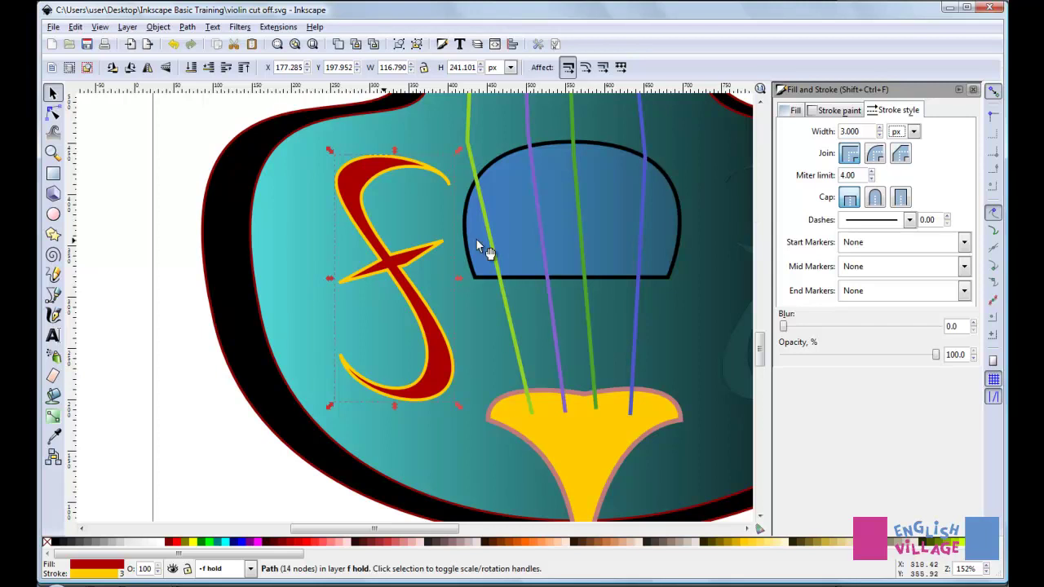
Set the miter limit of the f-shaped hole's stroke to 10 to sharpen the crossbar tips.
ctrl+scroll(430, 245, up, 4)
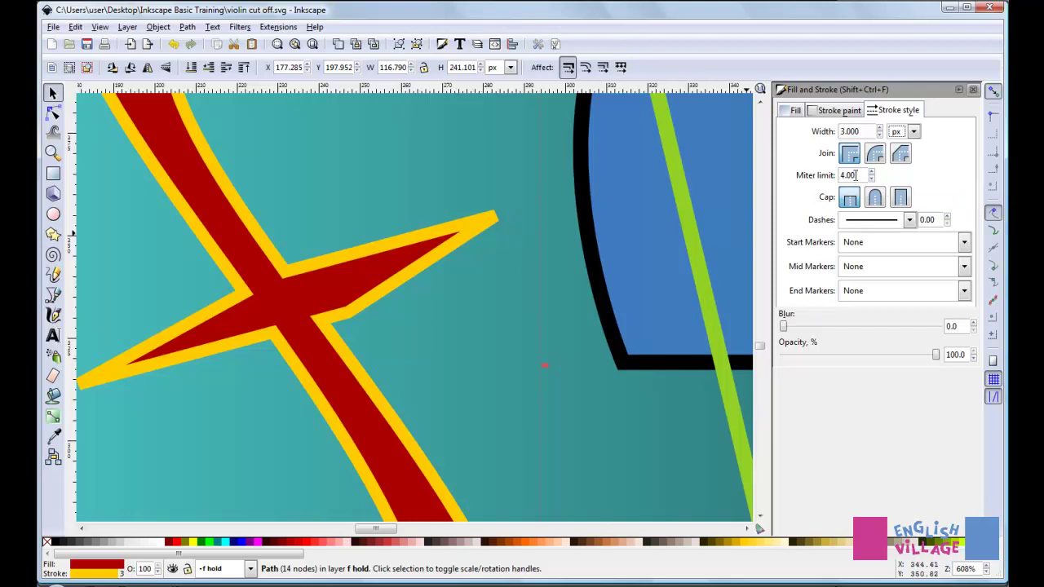
triple_click(855, 176)
text(10)
key(Return)
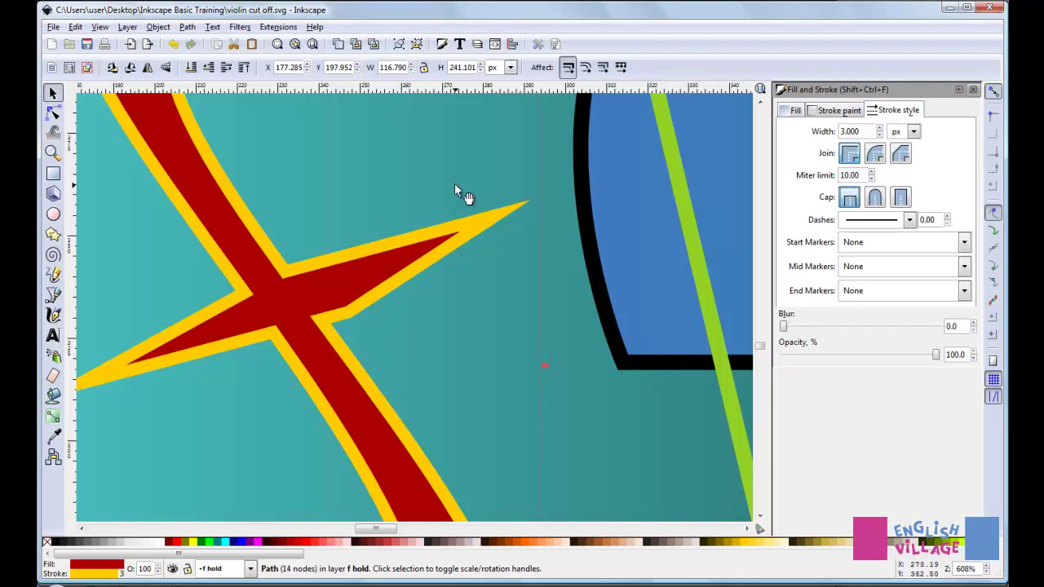
Set the miter limit of the f-shaped hole's stroke to 20 and check its upper curved tip.
scroll(455, 186, up, 3)
scroll(440, 179, up, 3)
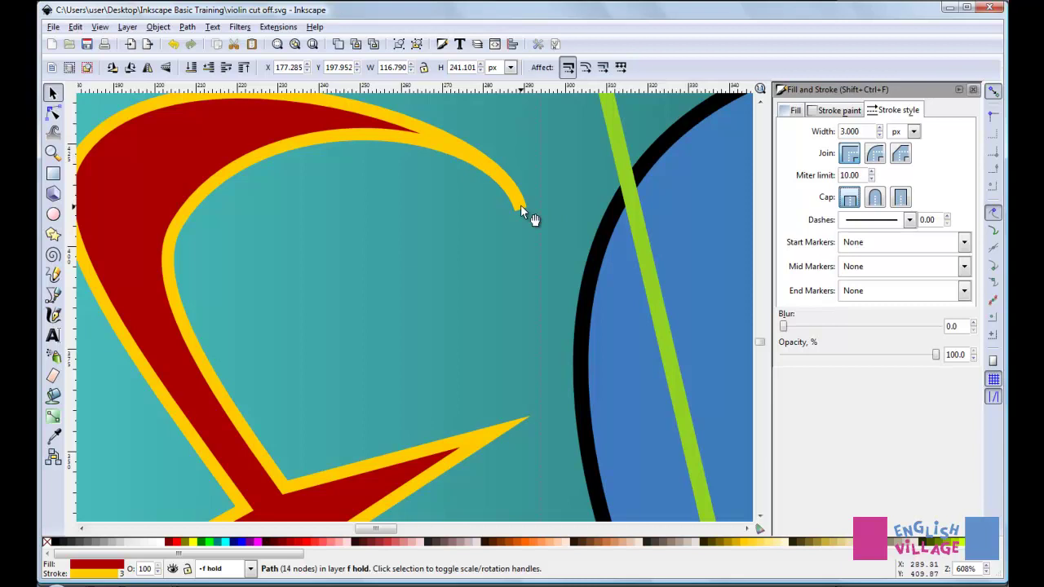
triple_click(861, 175)
text(20)
key(Return)
scroll(611, 198, down, 2)
scroll(586, 192, down, 2)
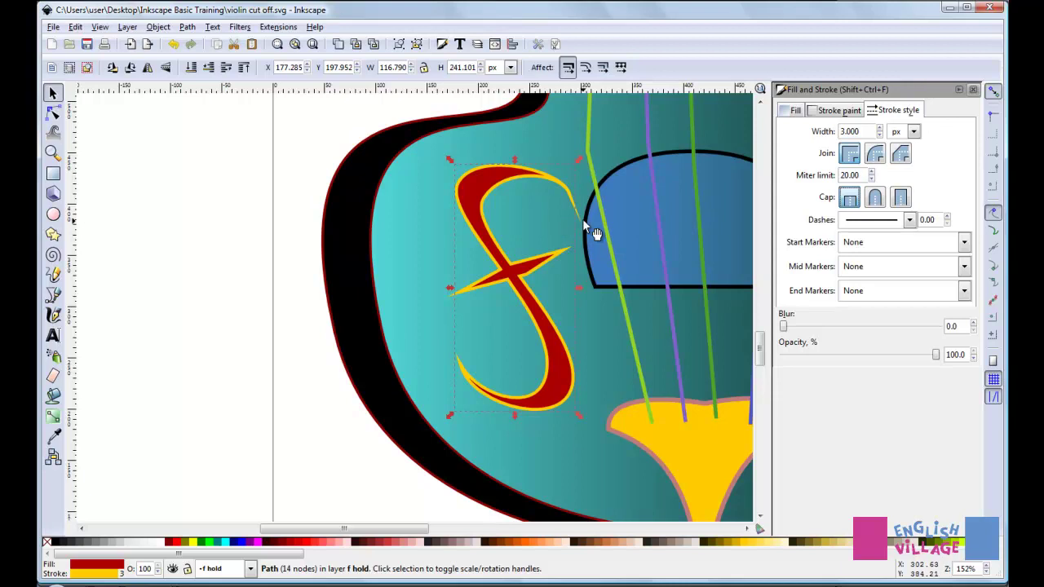
scroll(571, 175, up, 2)
scroll(565, 181, up, 2)
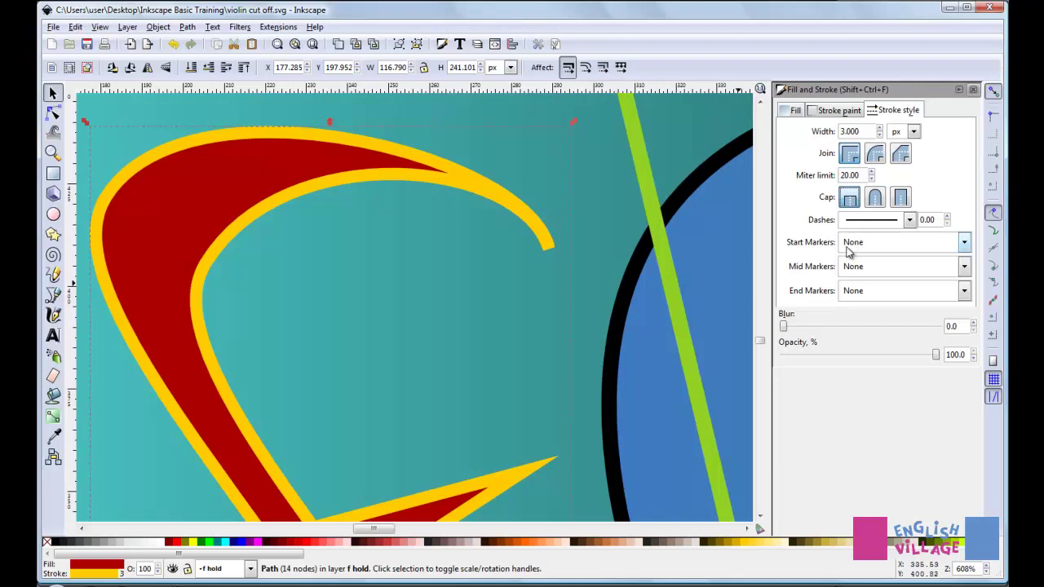
Try the round join and the bevel join on the f-shaped hole's stroke.
click(876, 155)
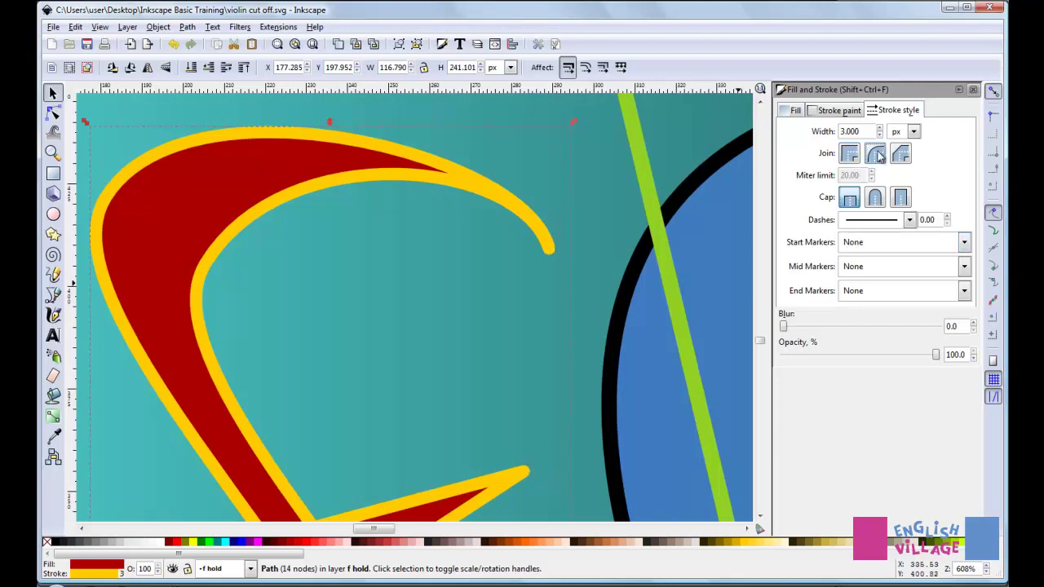
scroll(513, 406, down, 2)
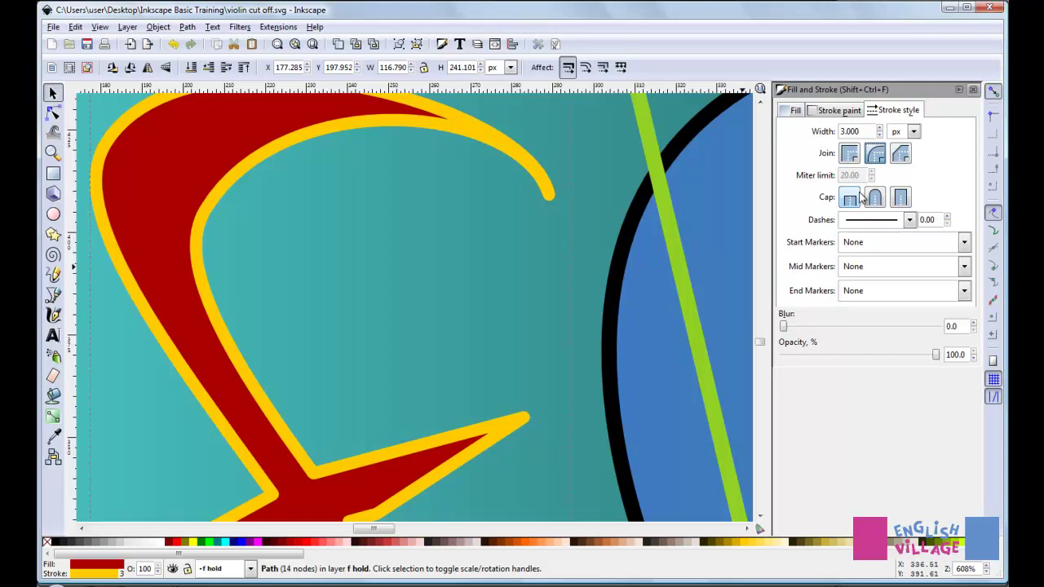
click(902, 156)
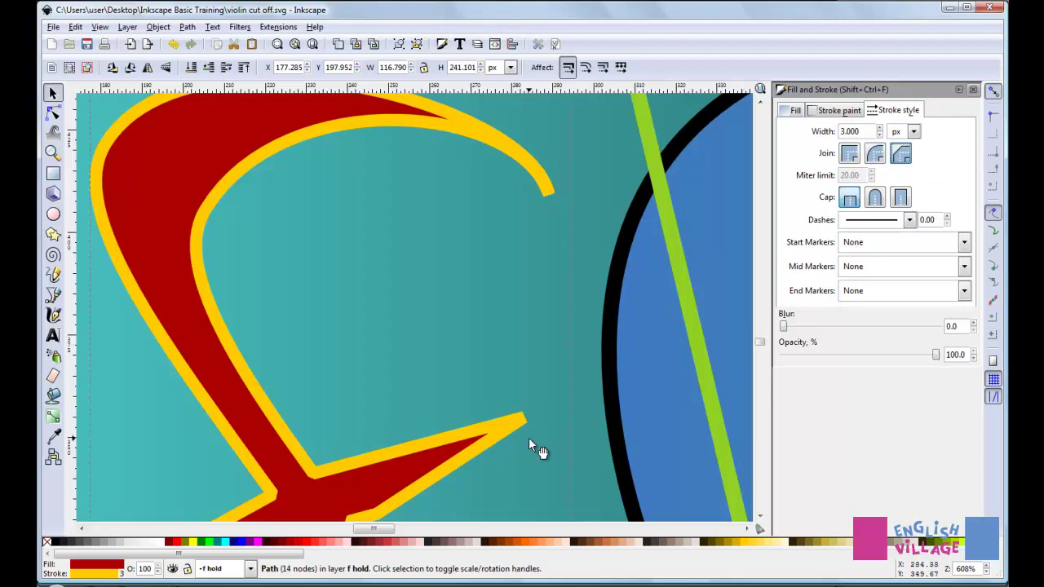
Switch the f-shaped hole's stroke back to a miter join and set its miter limit to 0.
click(850, 157)
key(Tab)
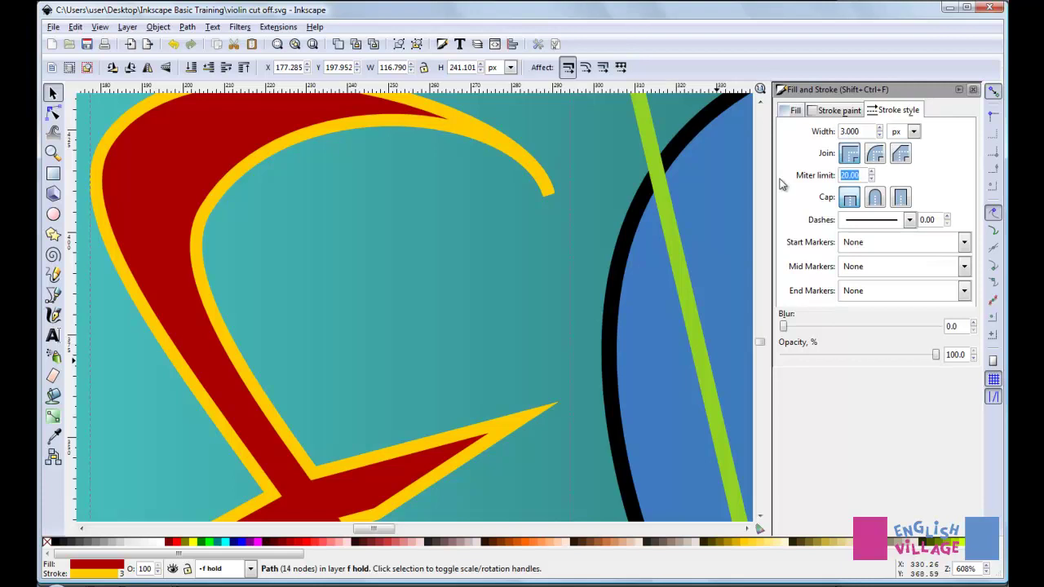
text(0)
key(Return)
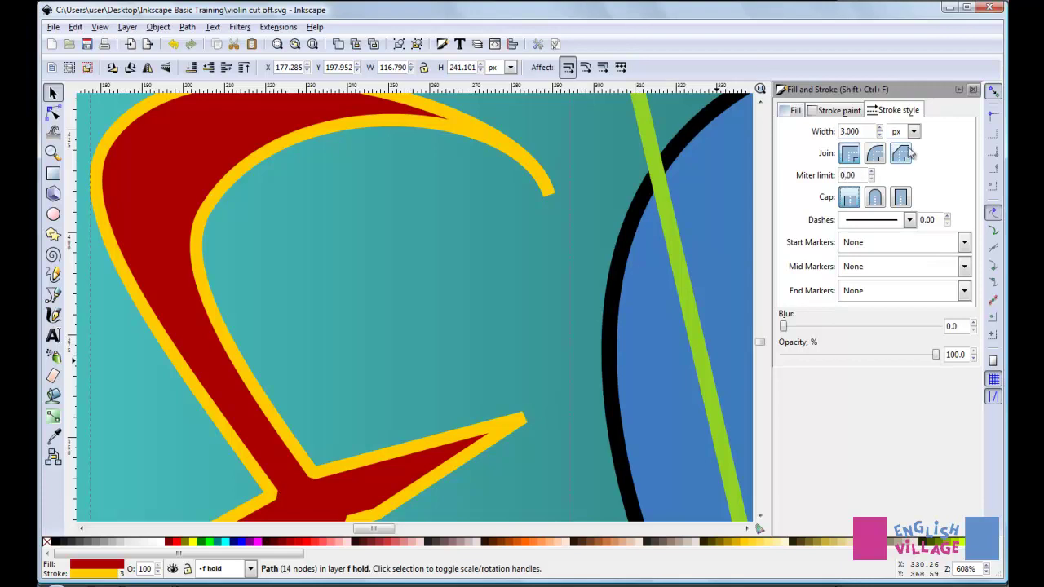
Compare the bevel and miter joins on the f-shaped hole's stroke and finish with the round join.
click(903, 154)
click(850, 155)
click(876, 158)
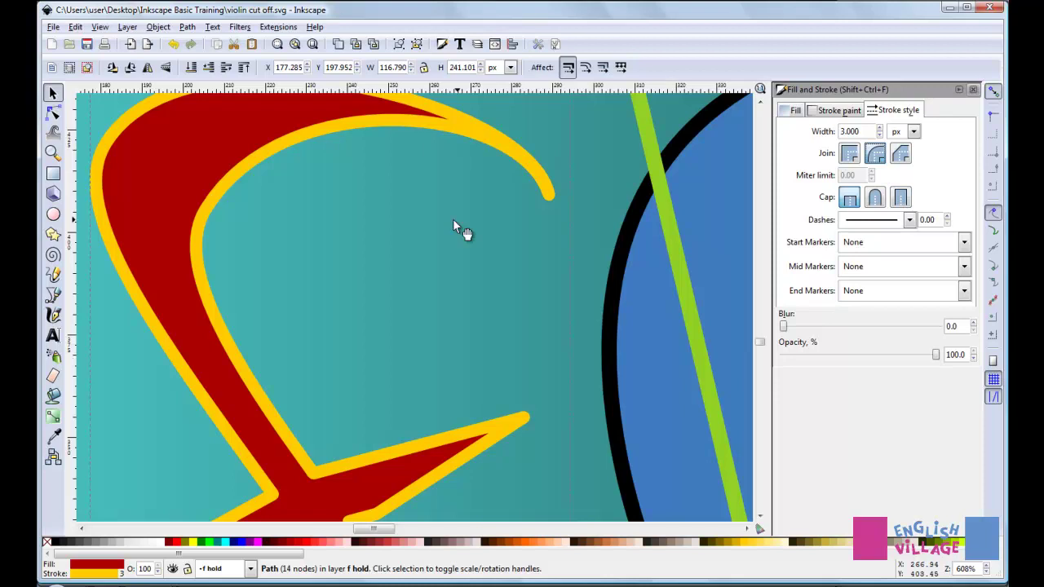
Select the light green string, try a square cap on its end and settle on a round cap.
scroll(403, 225, down, 2)
scroll(403, 224, down, 2)
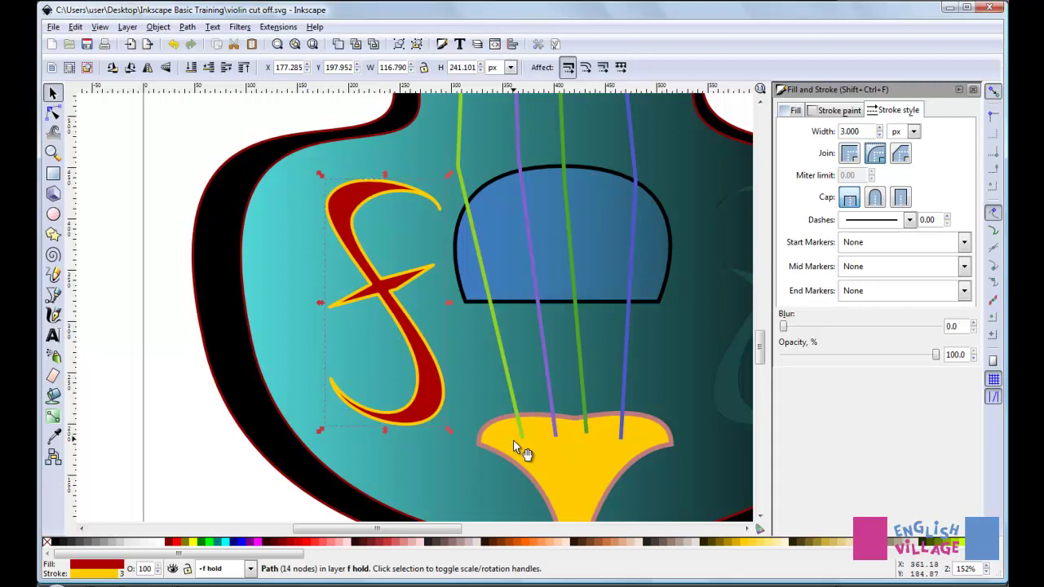
click(512, 391)
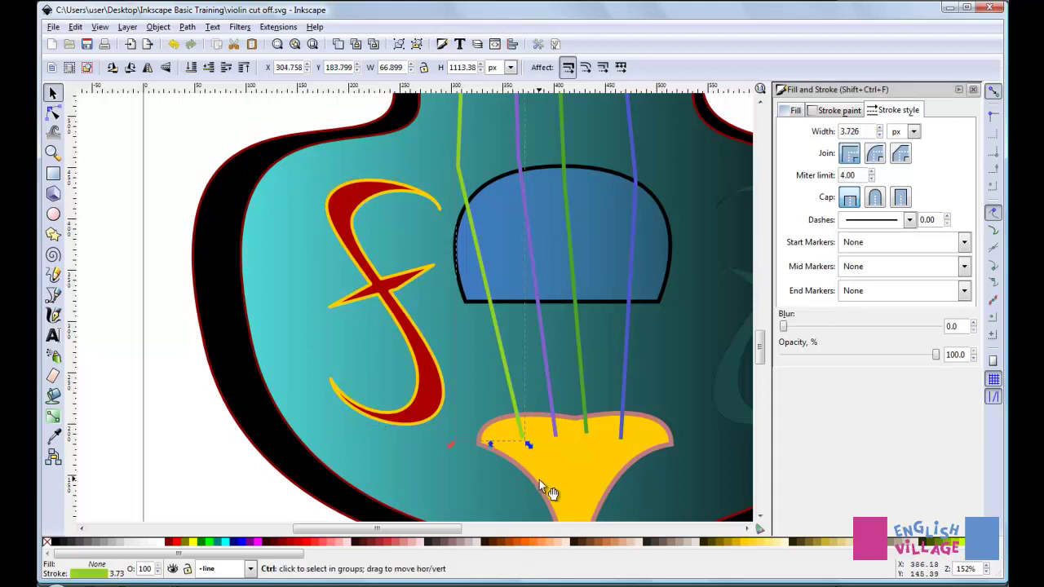
scroll(501, 382, up, 6)
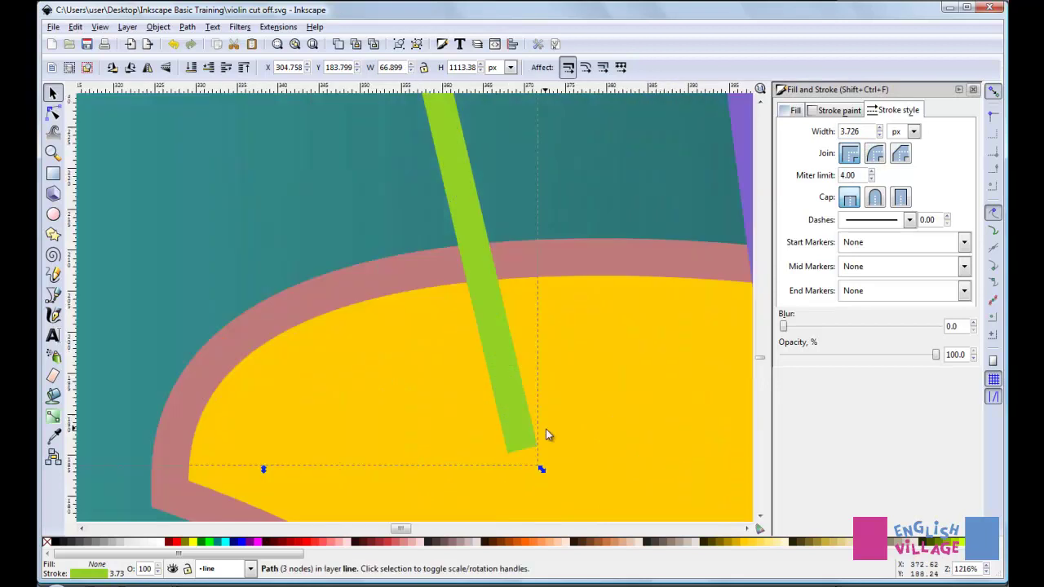
scroll(545, 430, down, 3)
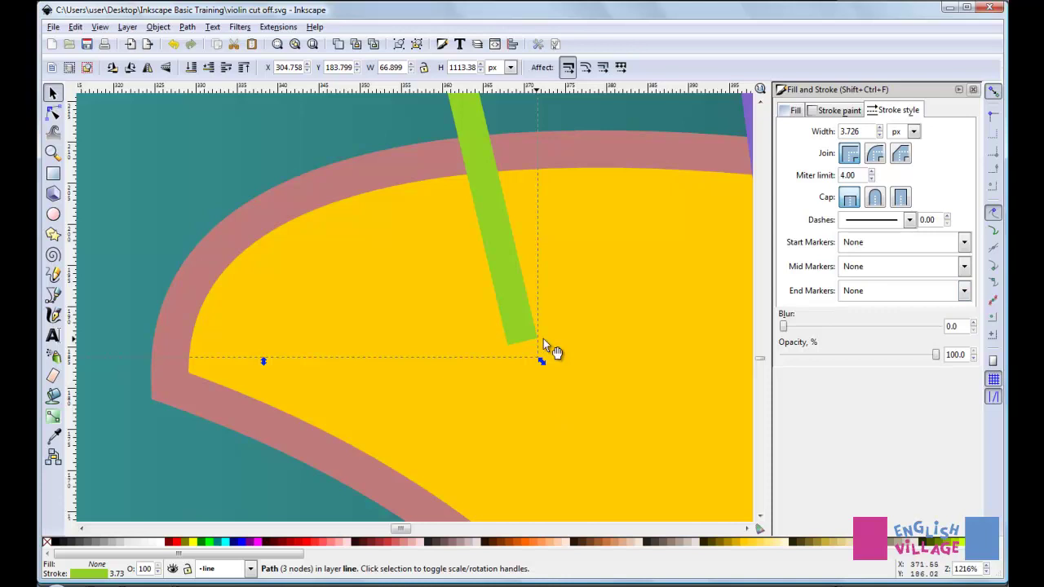
click(903, 199)
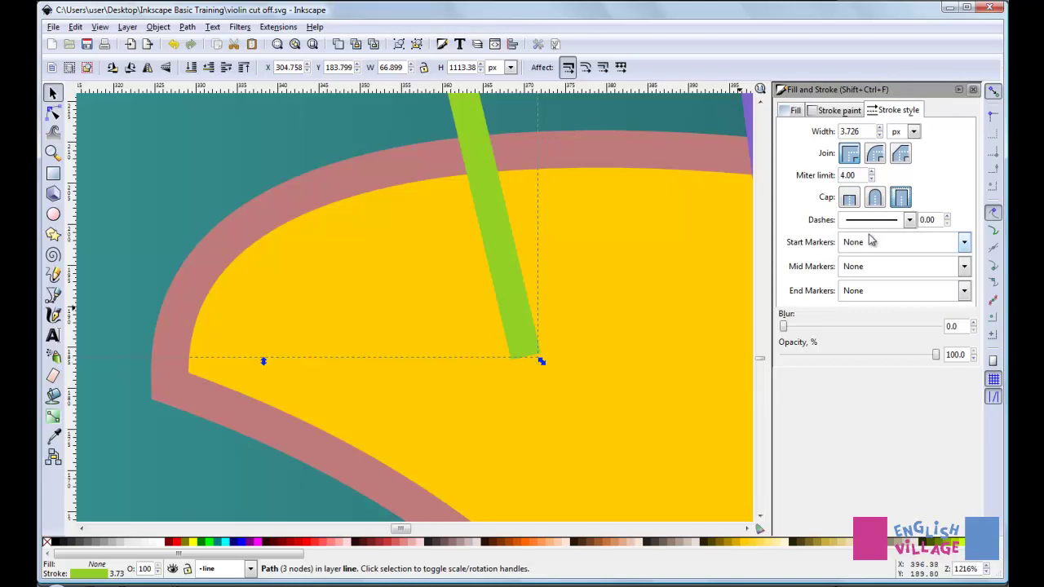
click(877, 199)
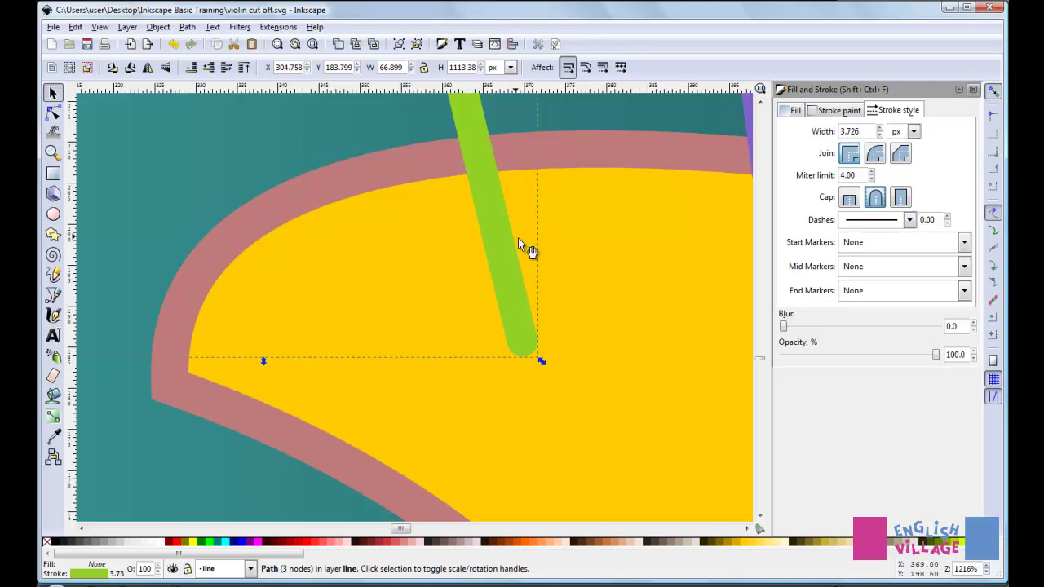
Try a widely spaced dotted pattern on the light green string and replace it with a more closely spaced one.
click(911, 222)
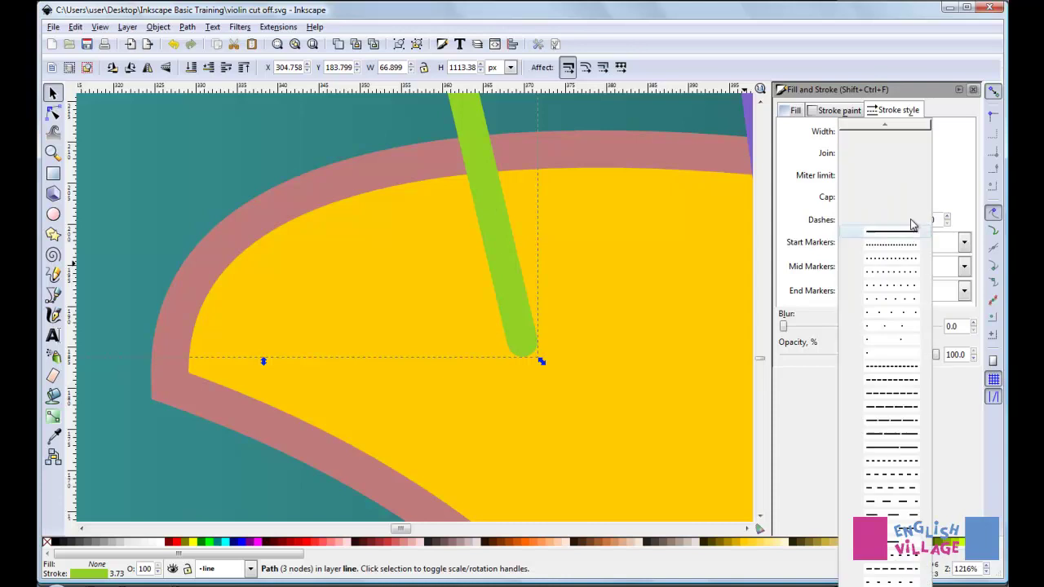
click(899, 327)
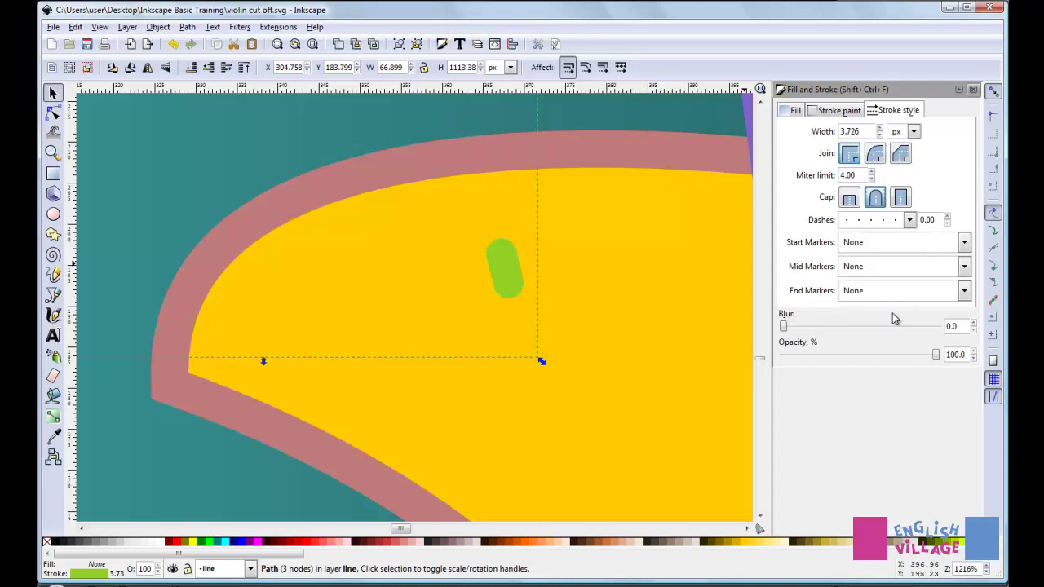
click(909, 220)
click(895, 215)
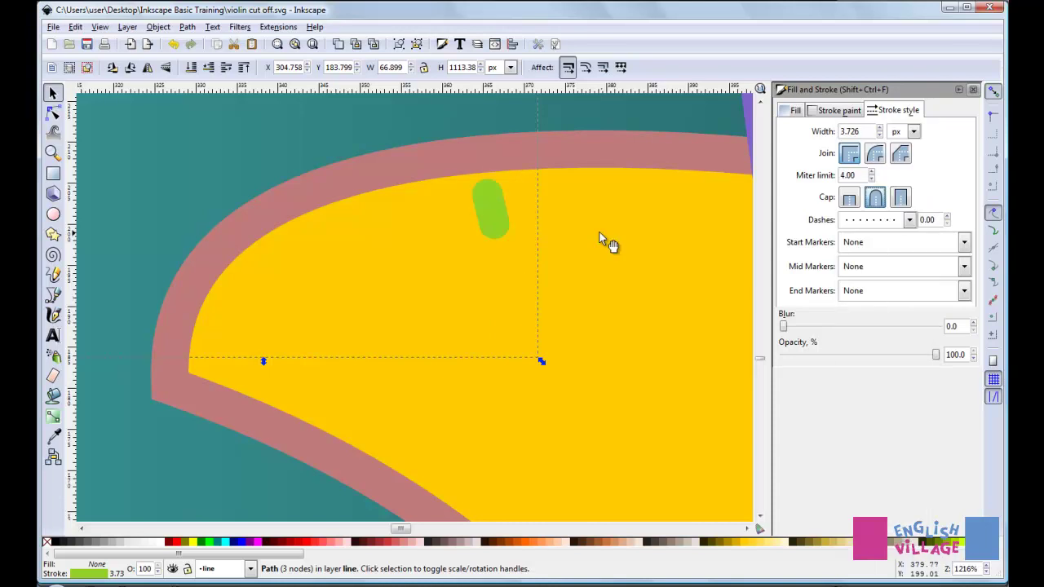
scroll(561, 219, down, 2)
scroll(561, 218, down, 2)
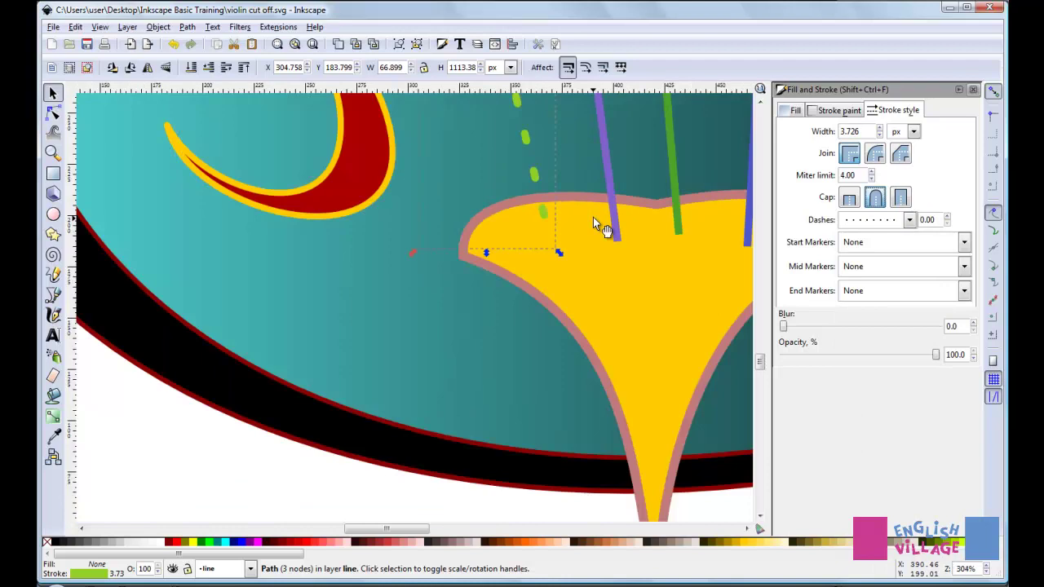
scroll(594, 219, up, 5)
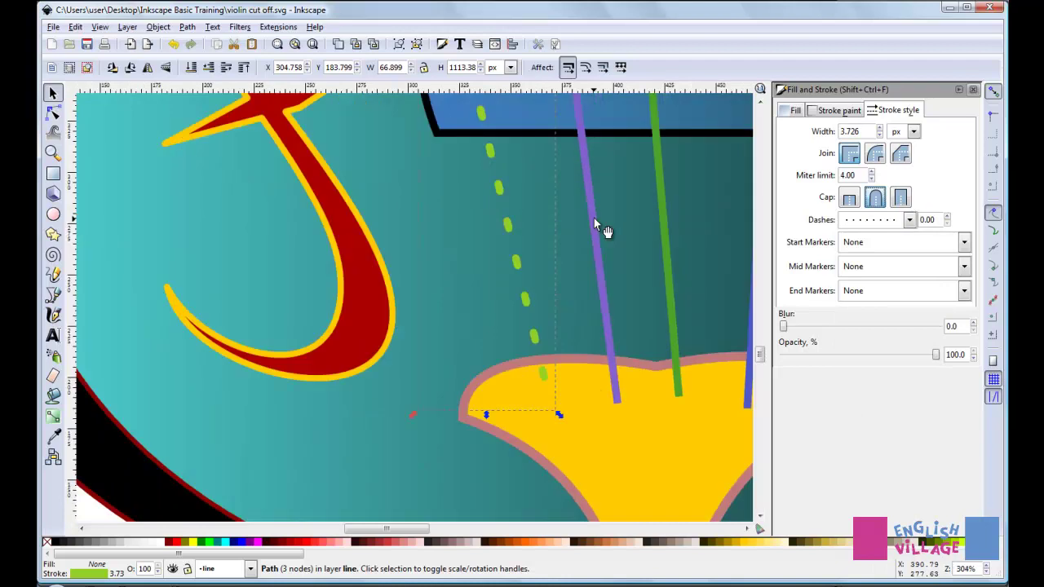
Raise the light green string's dash pattern offset to 0.90 and return the string to a solid line.
click(947, 216)
click(947, 216)
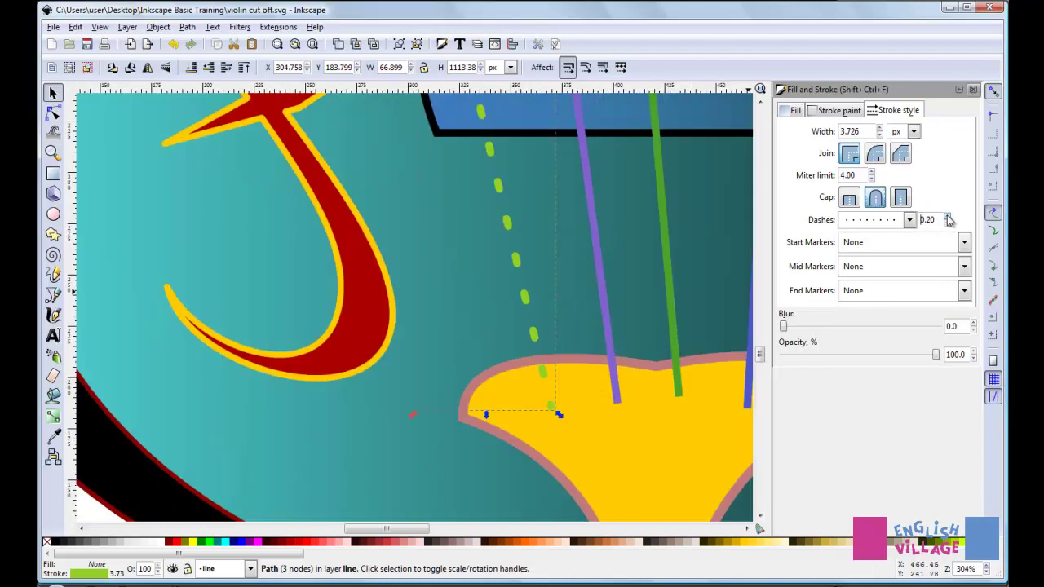
click(948, 217)
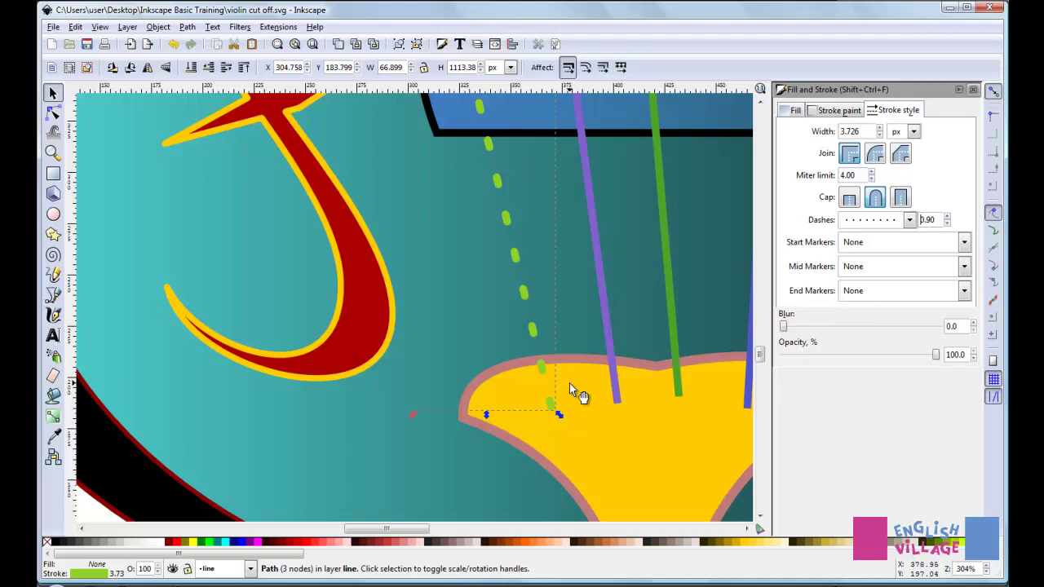
click(909, 220)
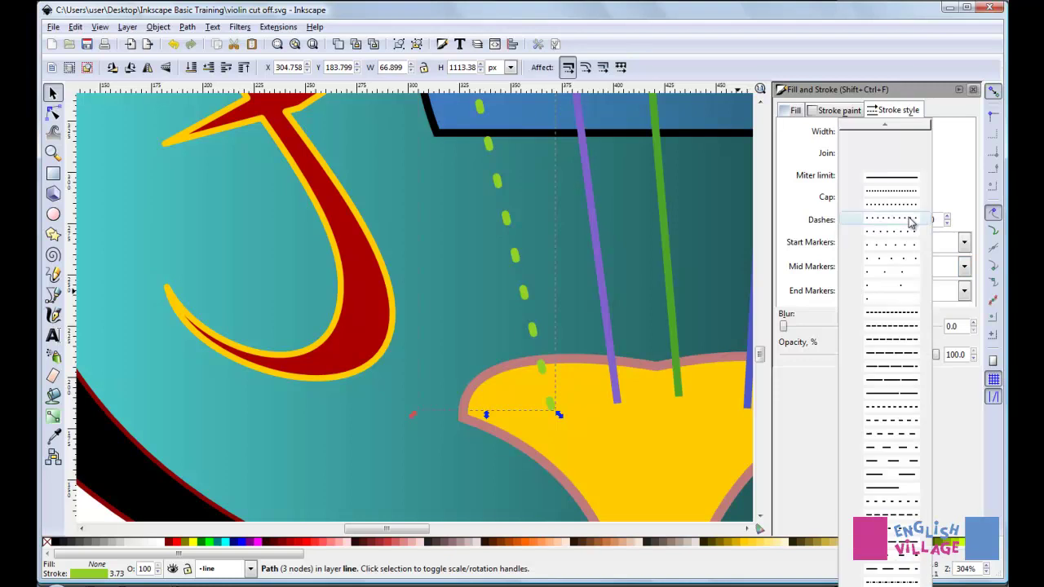
click(891, 181)
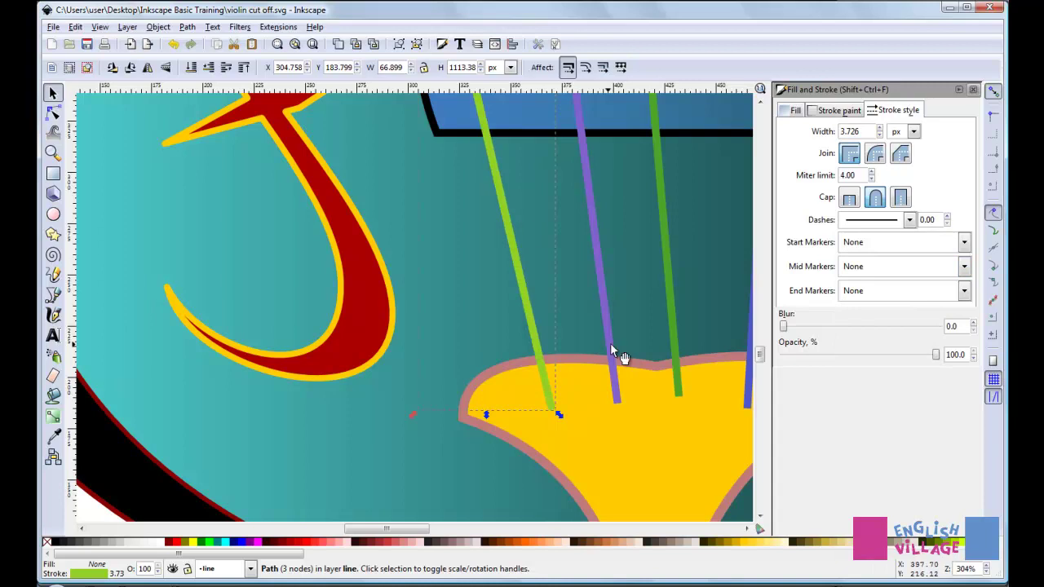
Look through the available end markers for the light green string and leave the list without choosing one.
scroll(611, 347, down, 2)
scroll(593, 421, down, 2)
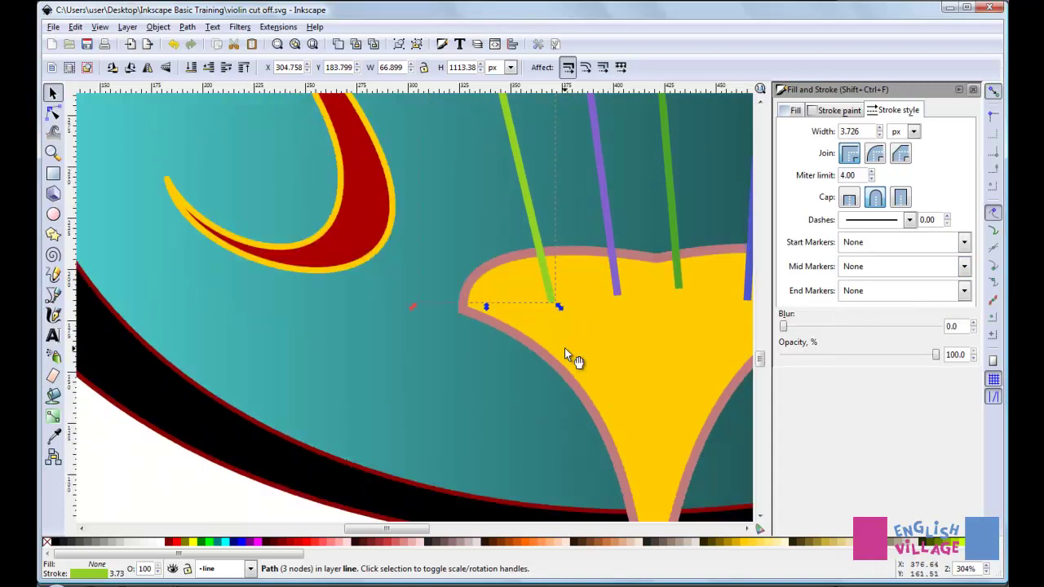
scroll(565, 348, up, 2)
scroll(567, 343, up, 2)
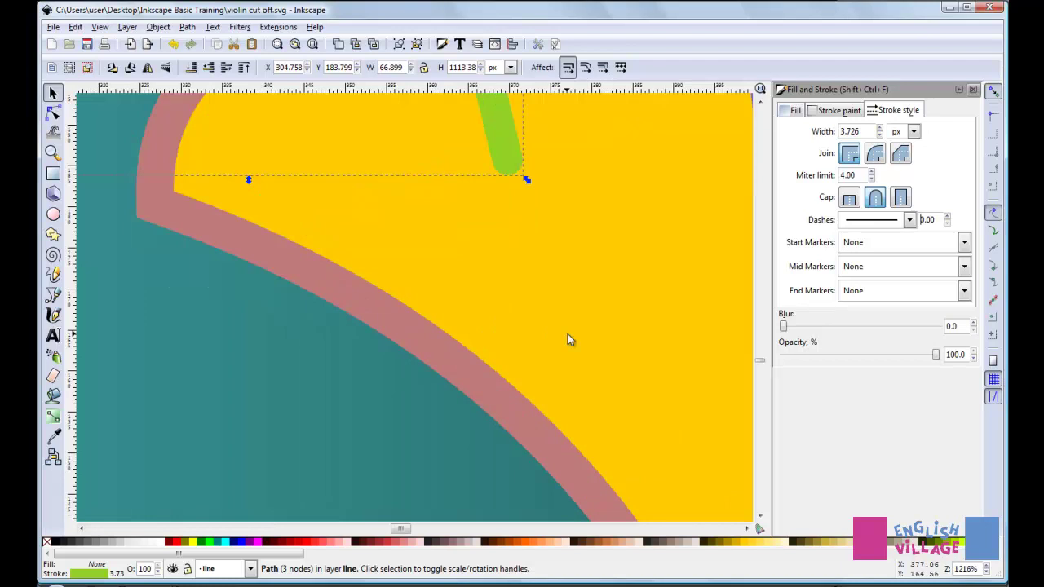
scroll(569, 340, down, 2)
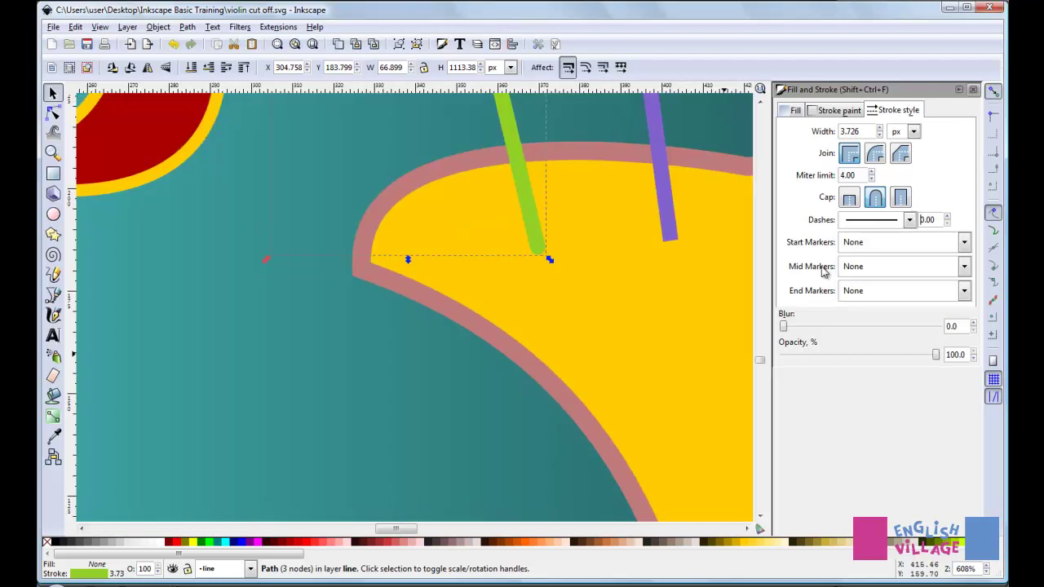
click(964, 292)
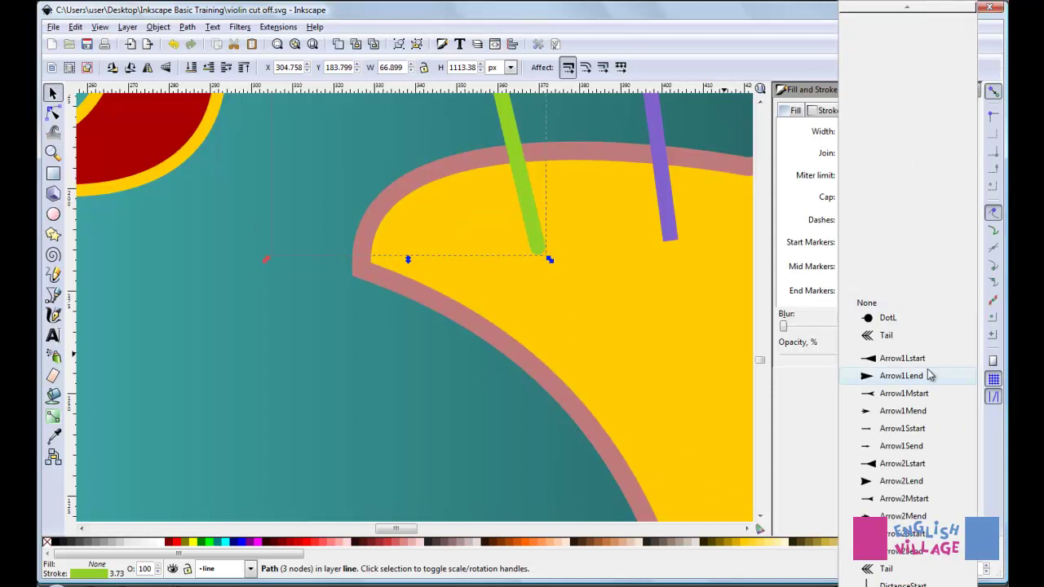
scroll(926, 378, down, 5)
scroll(922, 379, down, 5)
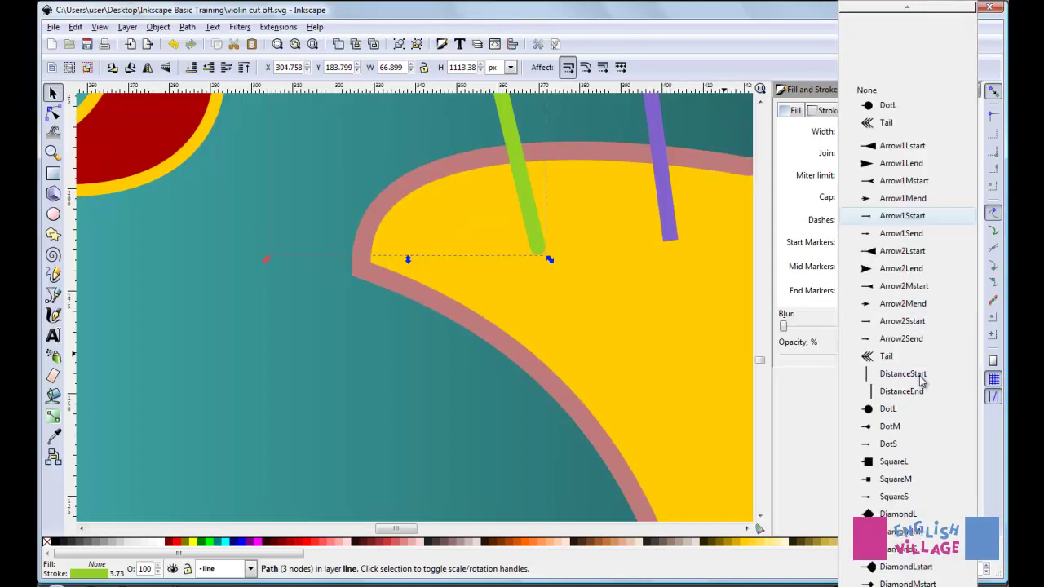
scroll(922, 379, down, 3)
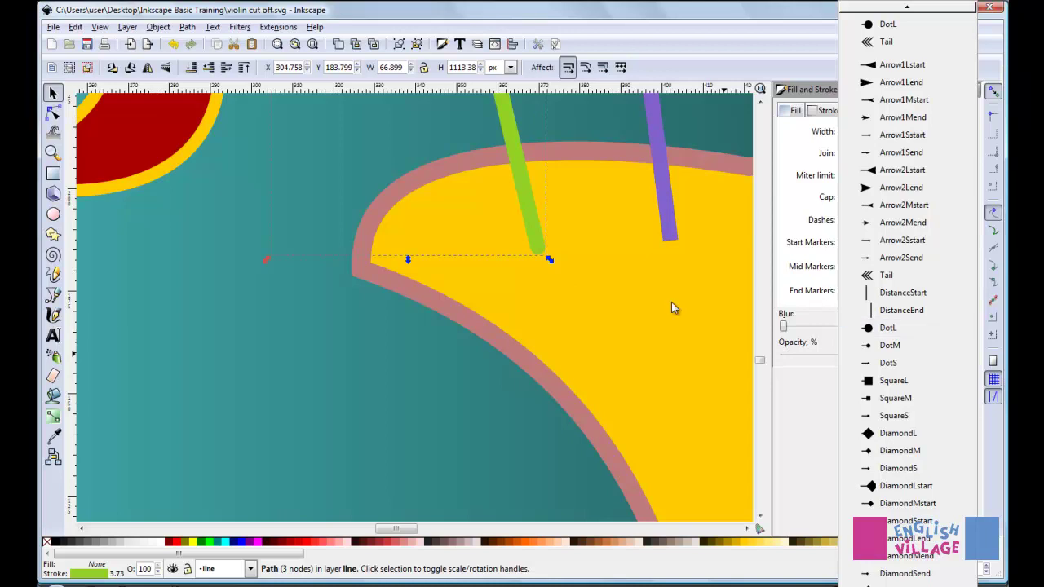
click(816, 298)
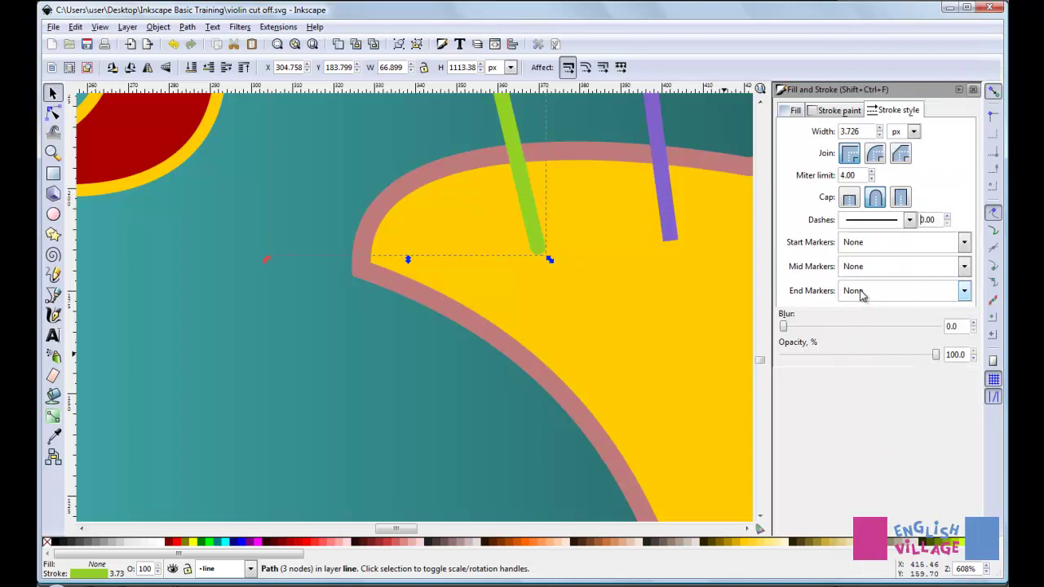
Try the small dot marker, DotS, as the end marker of the light green string.
click(964, 292)
scroll(946, 373, down, 3)
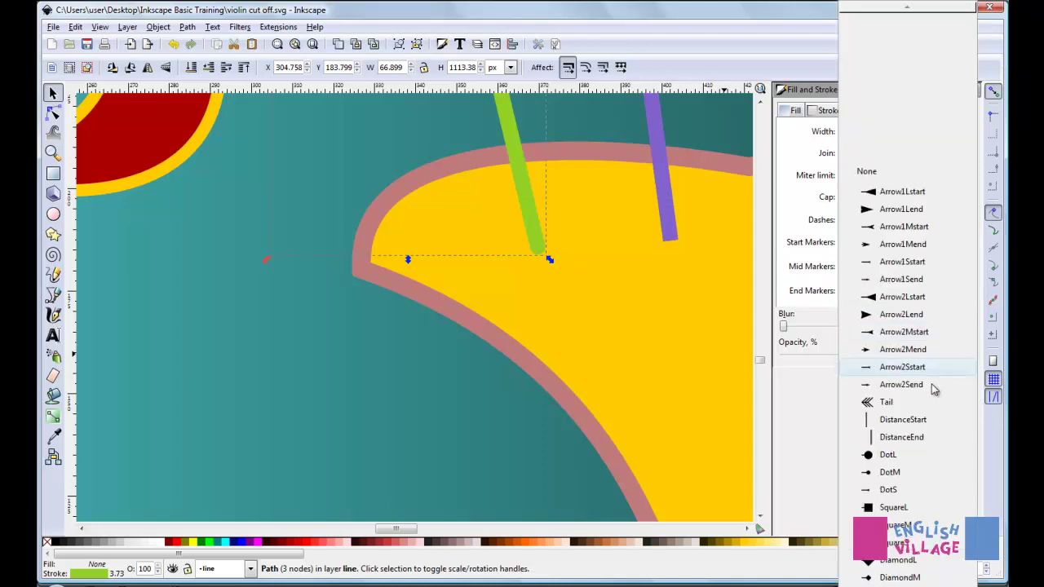
scroll(934, 390, down, 3)
scroll(935, 390, down, 1)
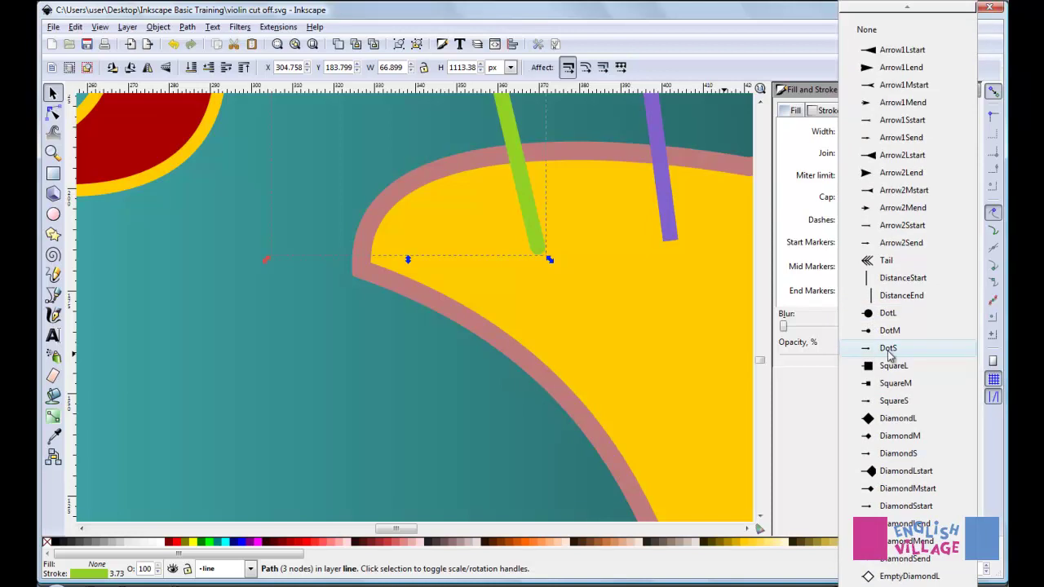
click(889, 348)
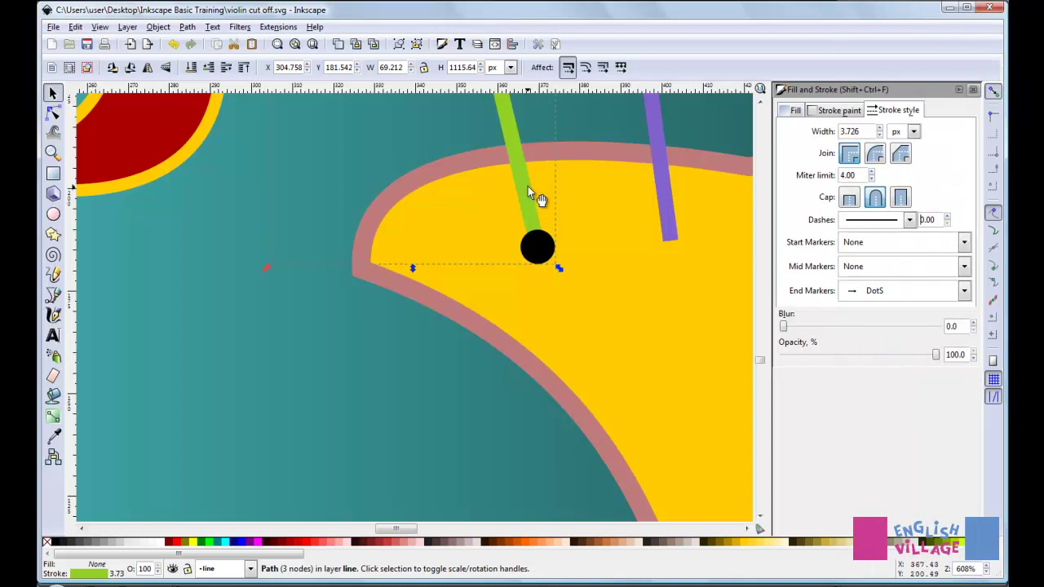
Set the light green string's end marker to the medium dot, DotM.
scroll(537, 217, down, 6)
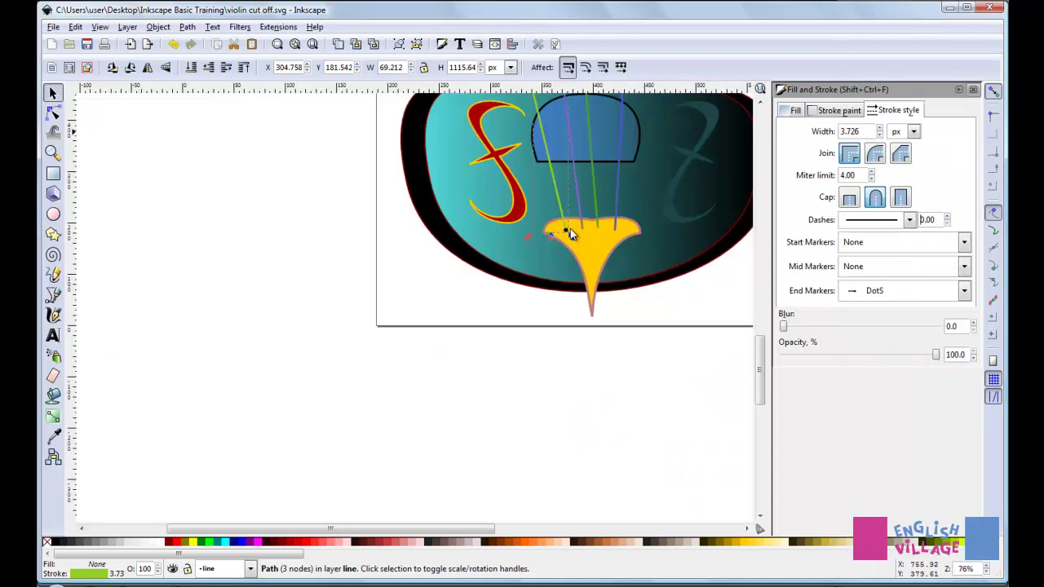
scroll(640, 249, up, 5)
scroll(641, 258, down, 2)
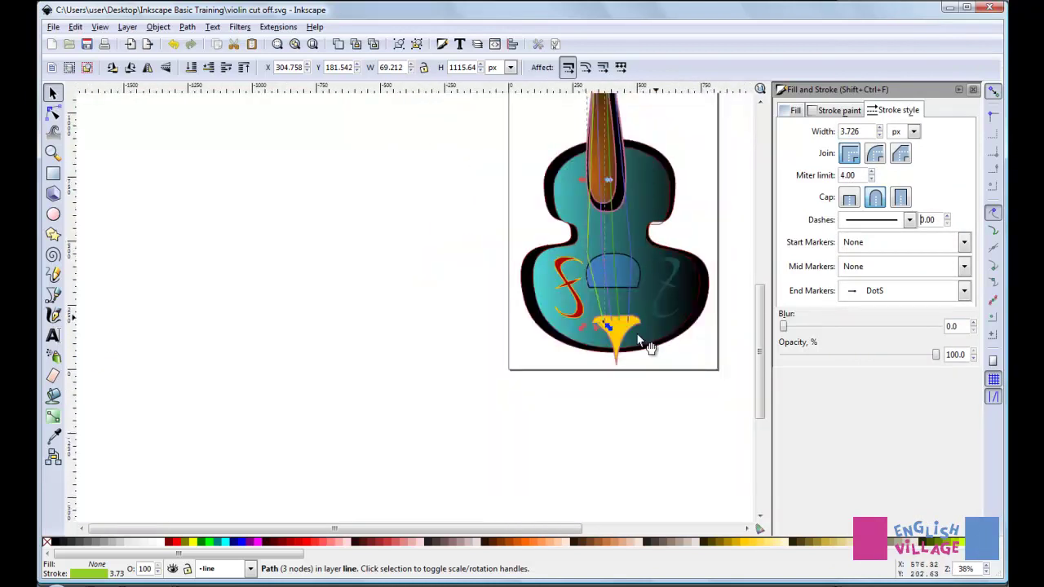
scroll(638, 337, up, 2)
scroll(614, 332, up, 4)
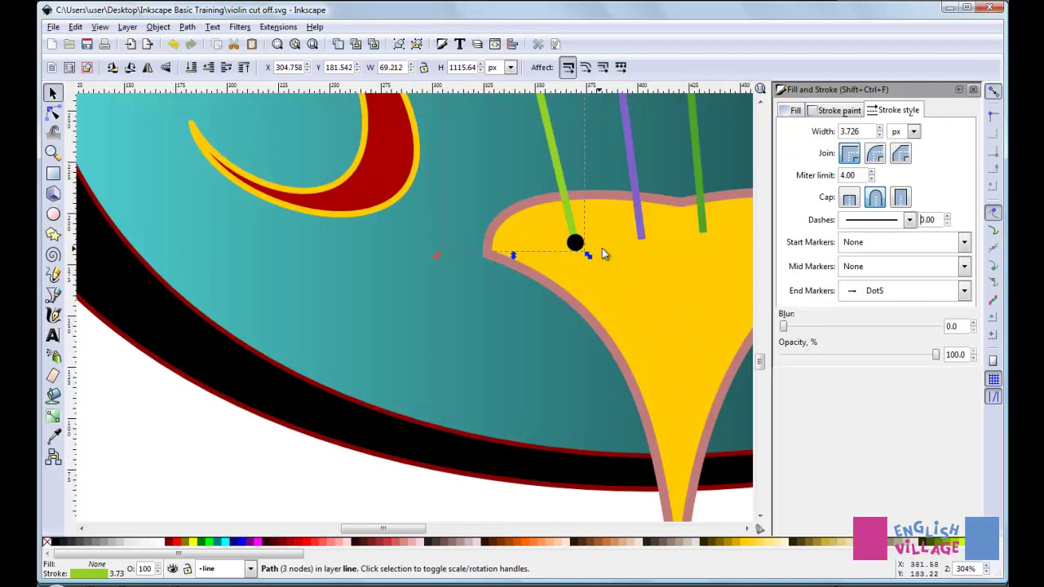
click(964, 292)
scroll(917, 428, down, 2)
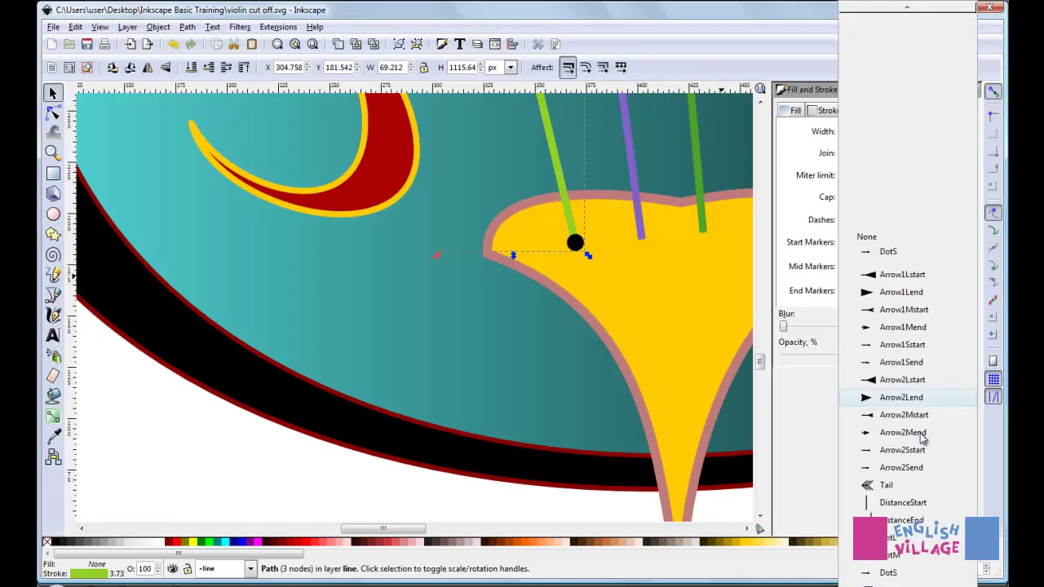
scroll(922, 441, down, 2)
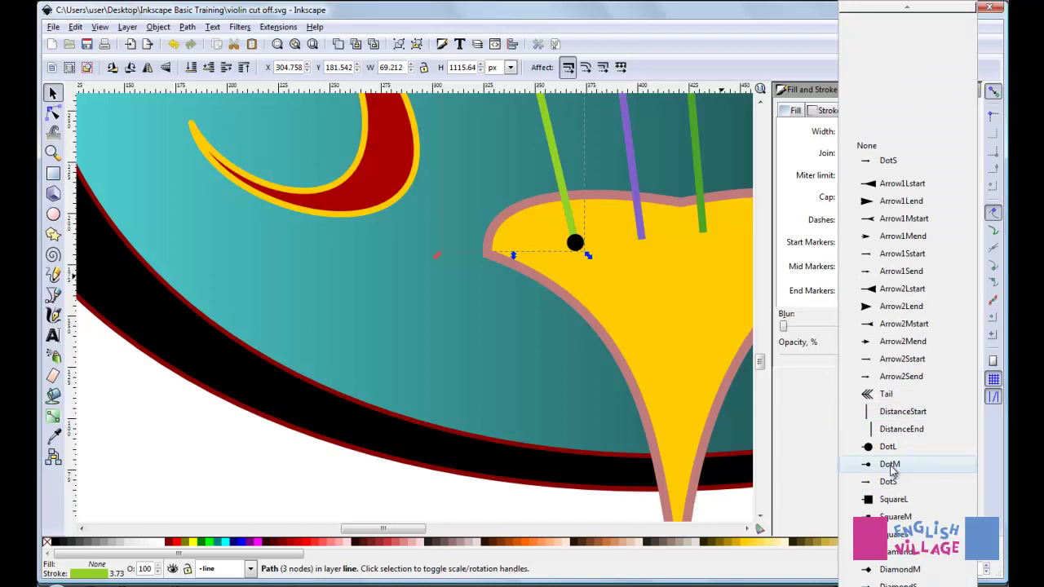
click(890, 464)
Examine the dot marker at the lower end of the light green string, up close and against the whole violin.
scroll(660, 239, down, 4)
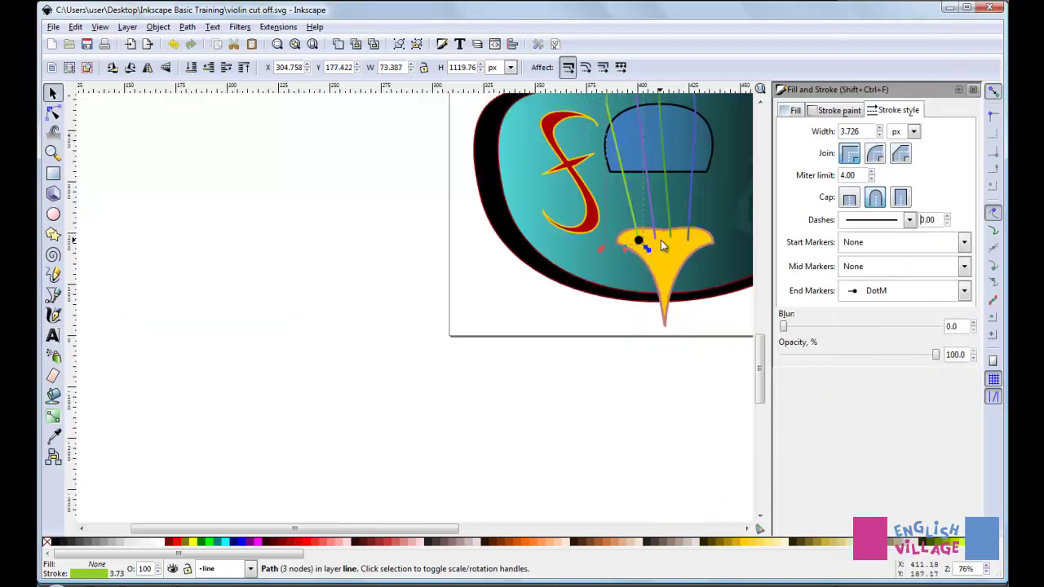
scroll(661, 245, down, 2)
scroll(684, 253, up, 8)
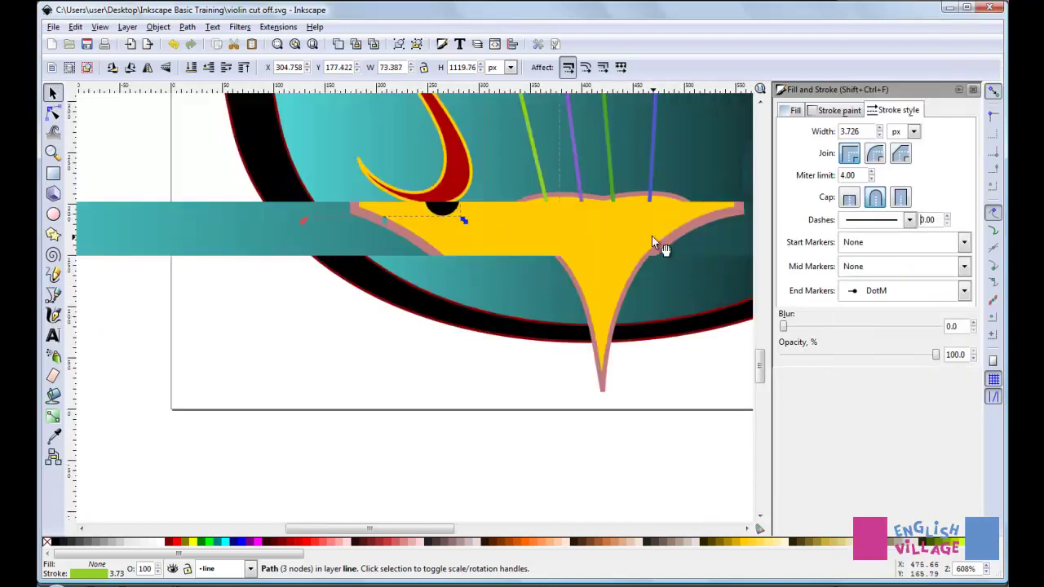
scroll(506, 233, up, 4)
scroll(499, 236, down, 2)
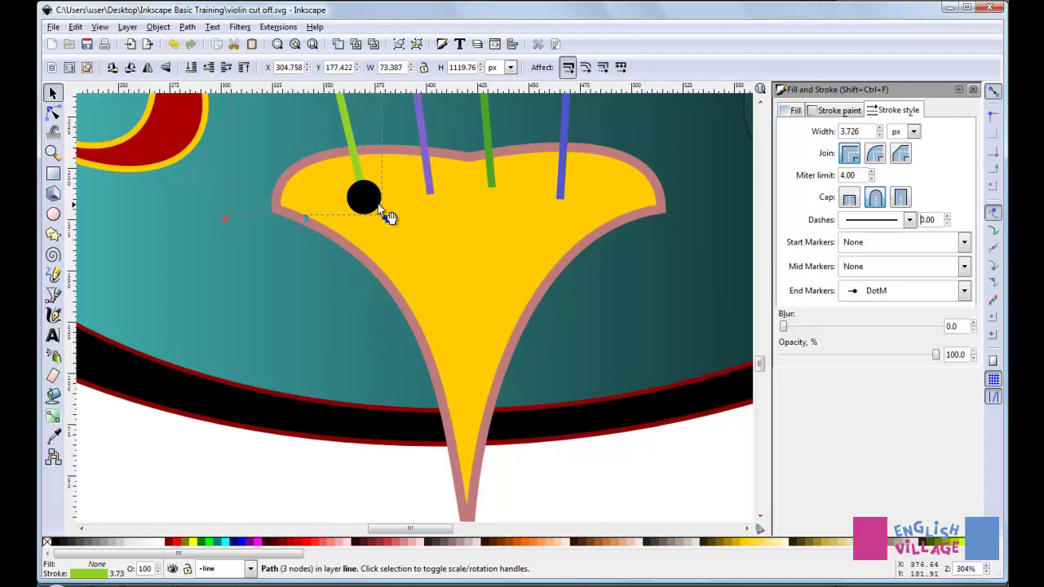
click(938, 293)
scroll(178, 195, up, 3)
scroll(168, 183, up, 3)
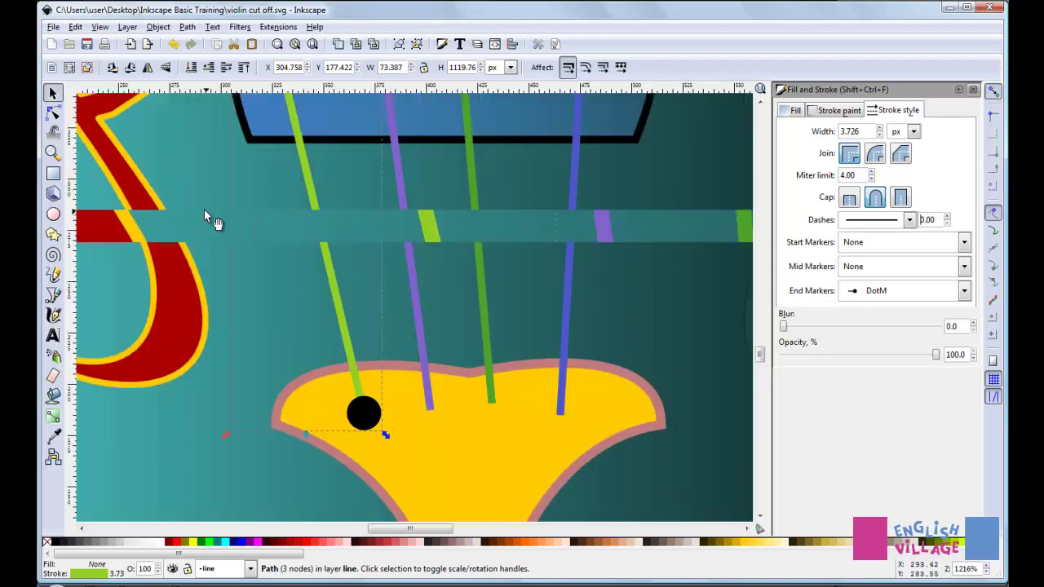
Select the red f-shaped hole, try blur values of 22.2, 0.9 and 2.2 on it and reset the blur to 0.0.
scroll(204, 209, up, 3)
scroll(203, 209, left, 8)
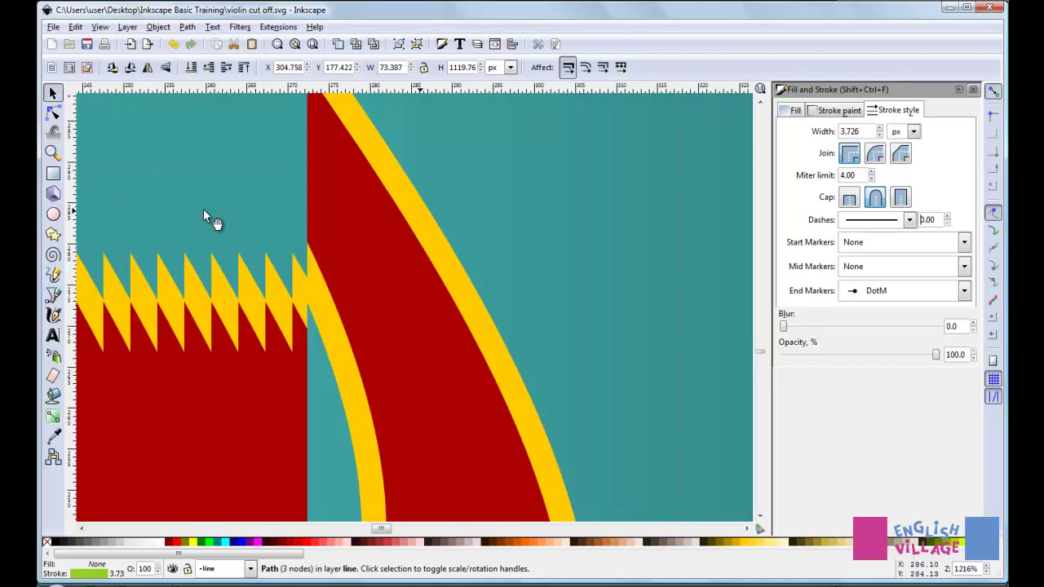
scroll(204, 214, down, 4)
scroll(282, 237, down, 4)
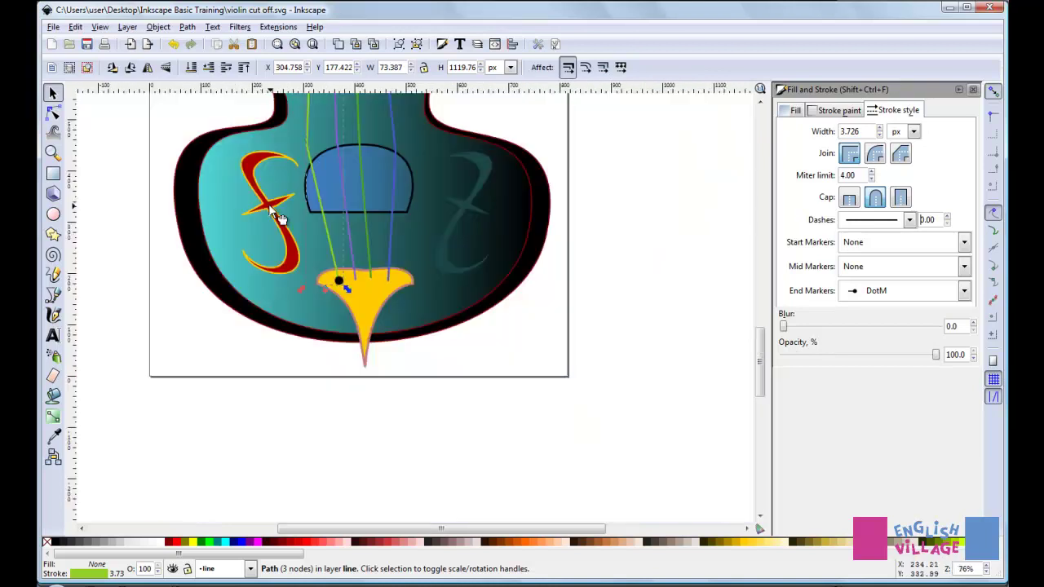
click(271, 183)
scroll(274, 186, up, 2)
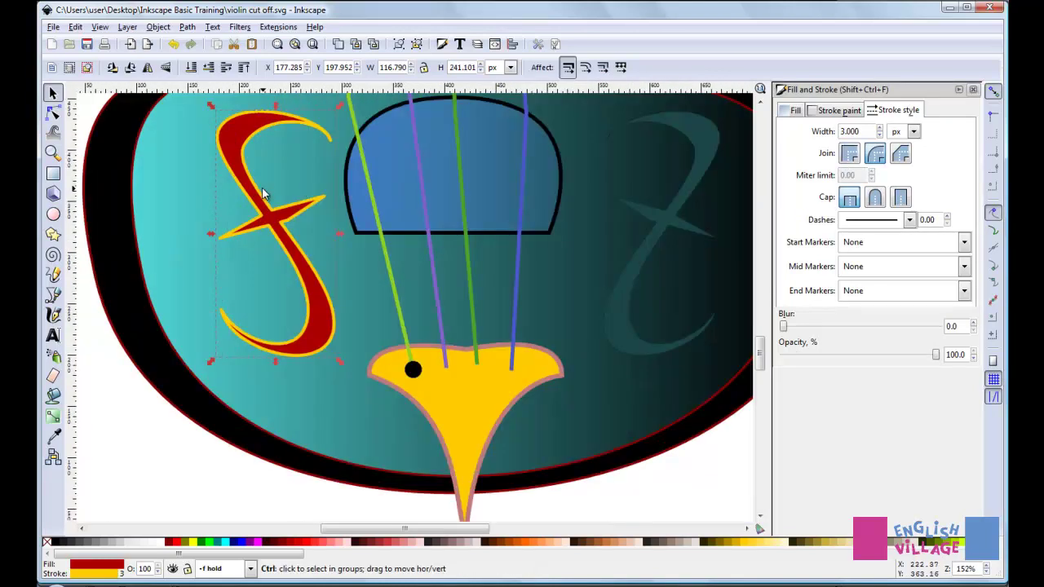
drag(784, 328, 820, 330)
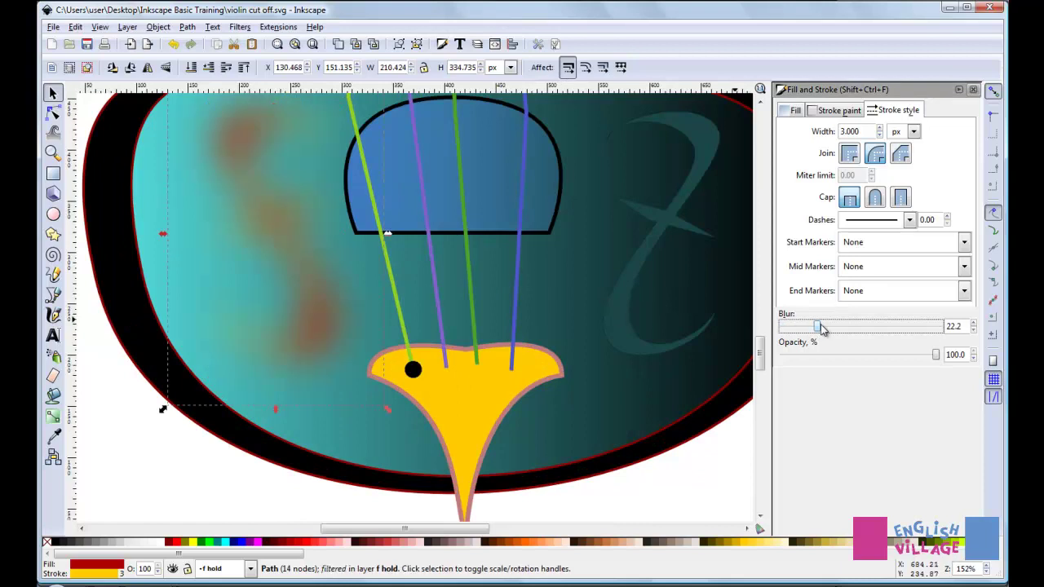
drag(823, 328, 787, 328)
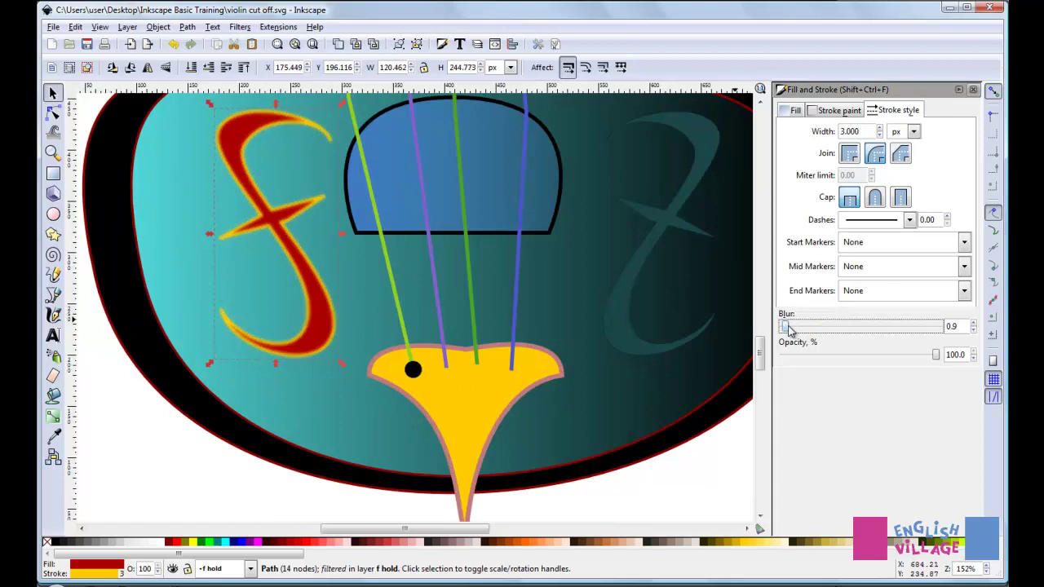
click(788, 329)
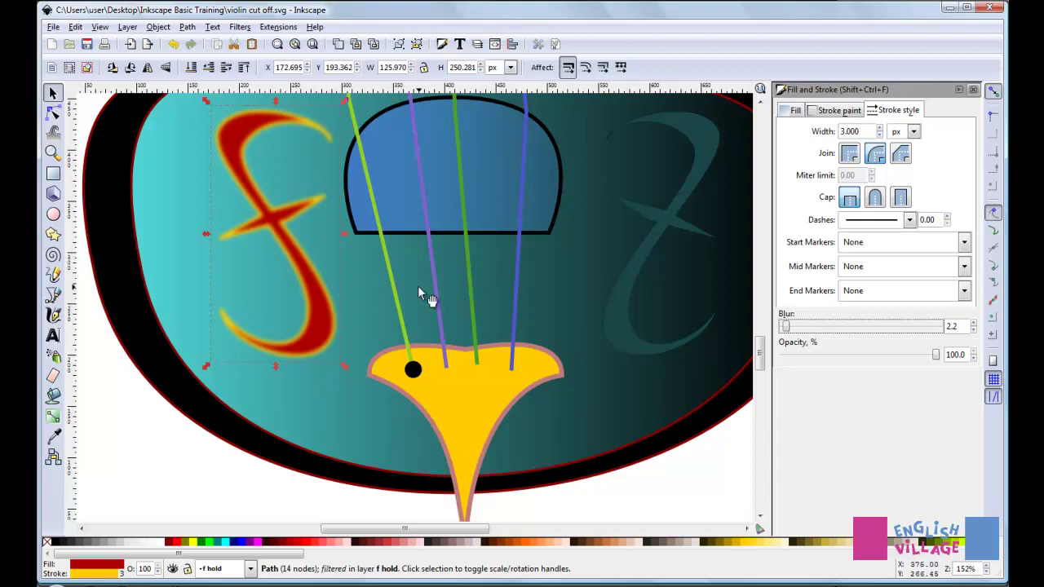
drag(786, 327, 780, 327)
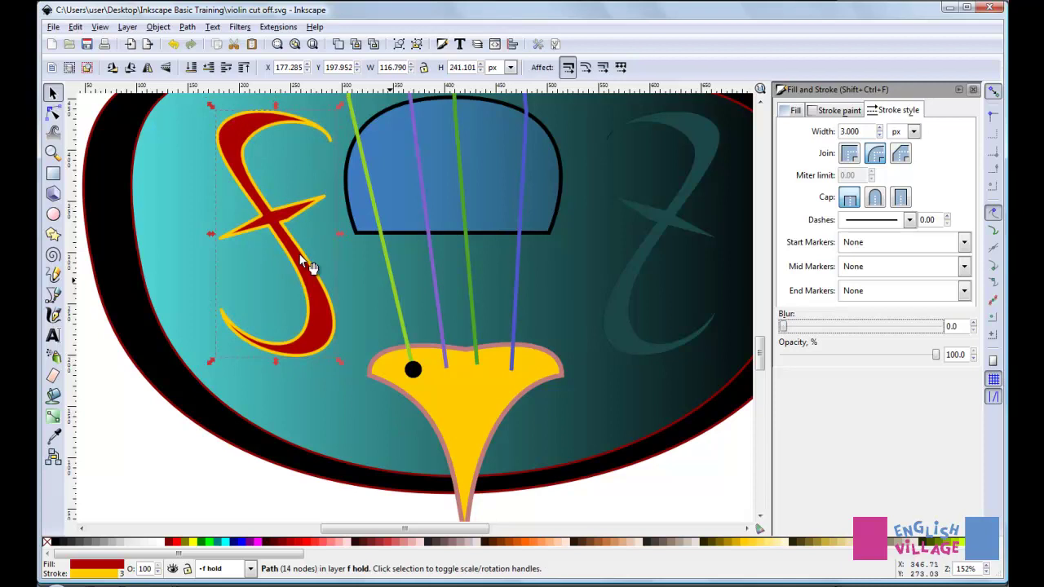
Try opacities of 58.4% and 17.3% on the red f-shaped hole and restore it to 100%.
drag(936, 359, 872, 352)
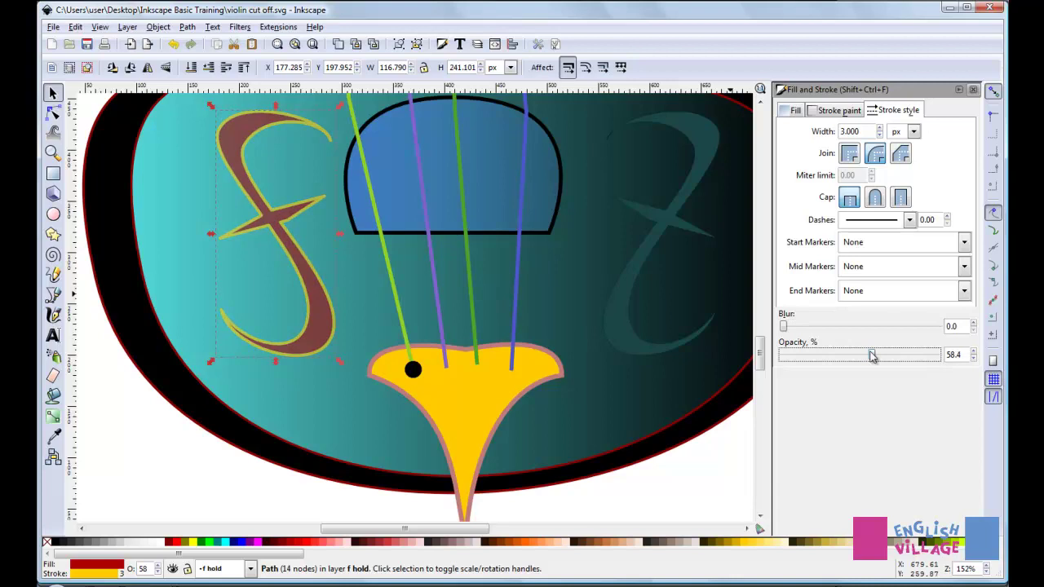
drag(871, 356, 812, 357)
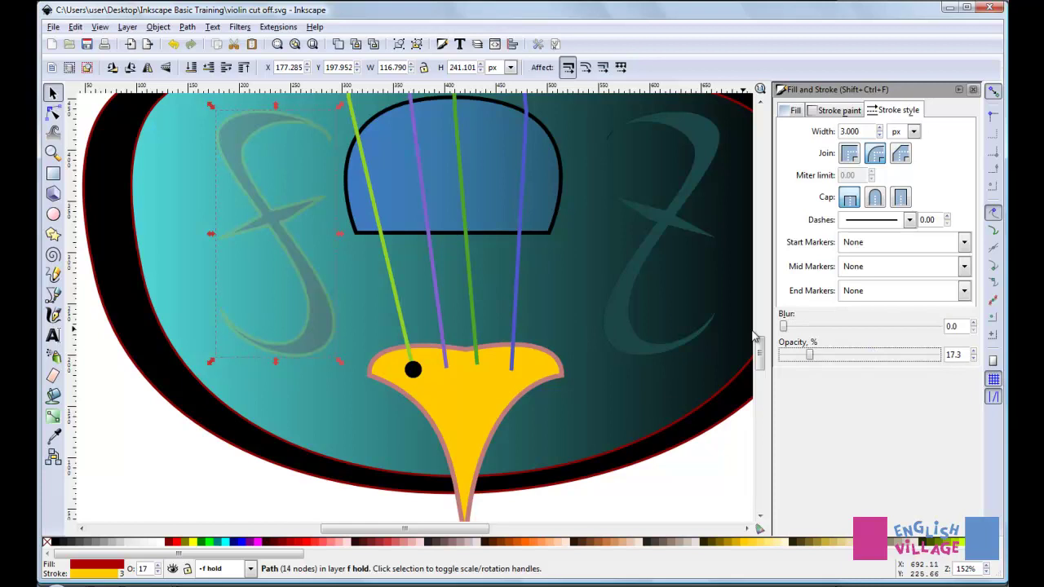
drag(847, 363, 940, 356)
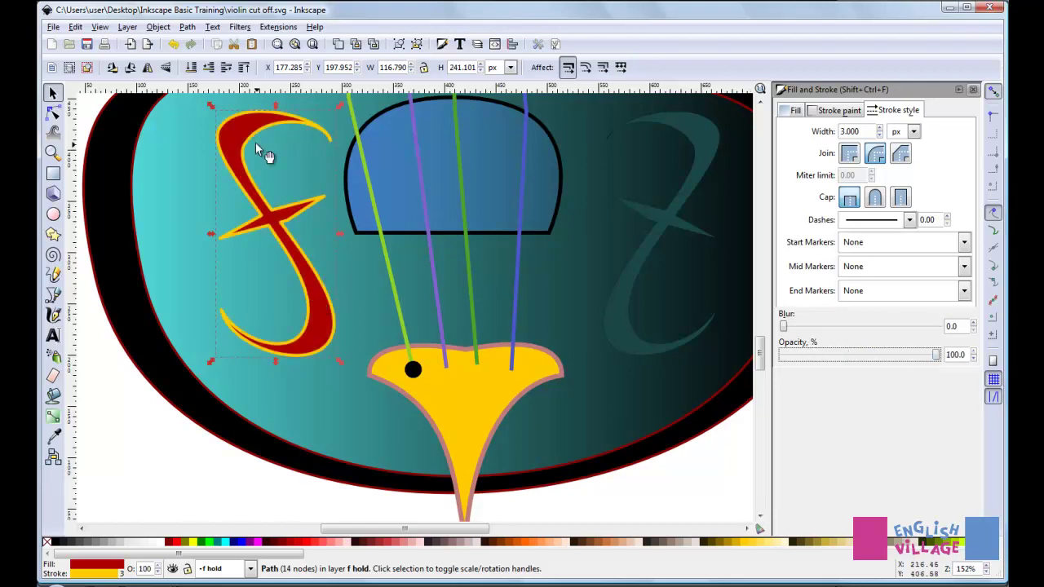